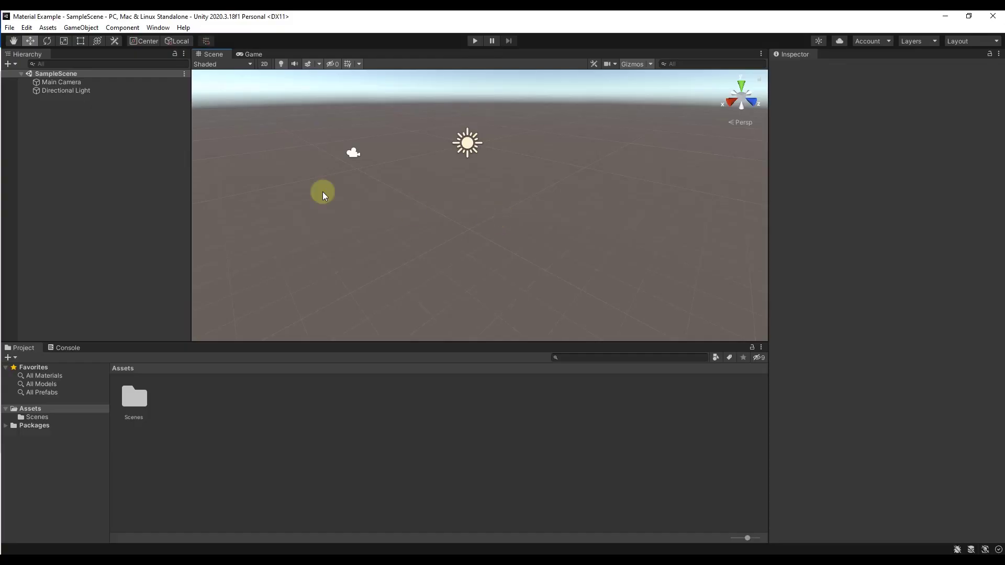
Add a plane to the scene and set its position to 0, 0, 0.
{"action": "left_click", "coordinate": [81, 27]}
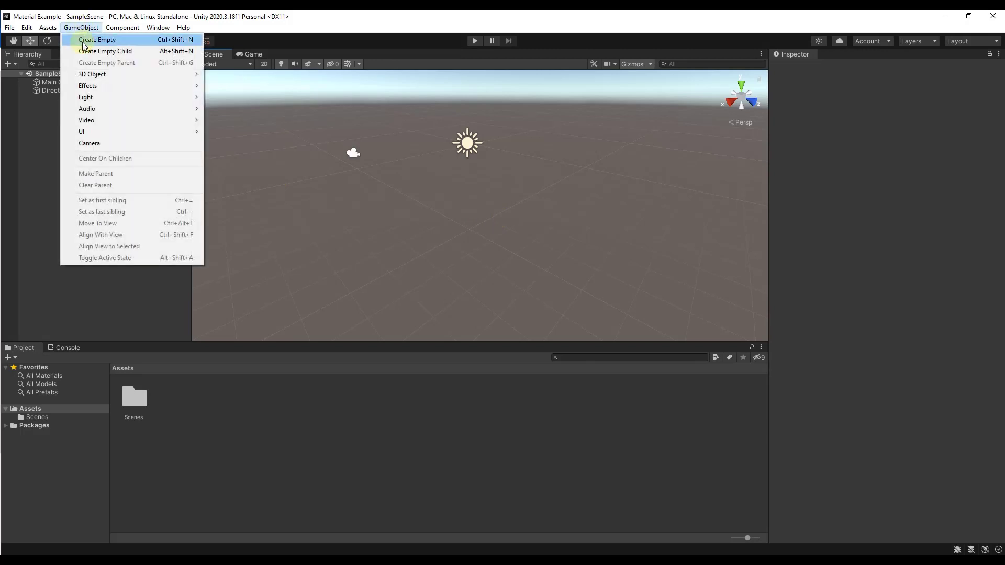
{"action": "mouse_move", "coordinate": [99, 74]}
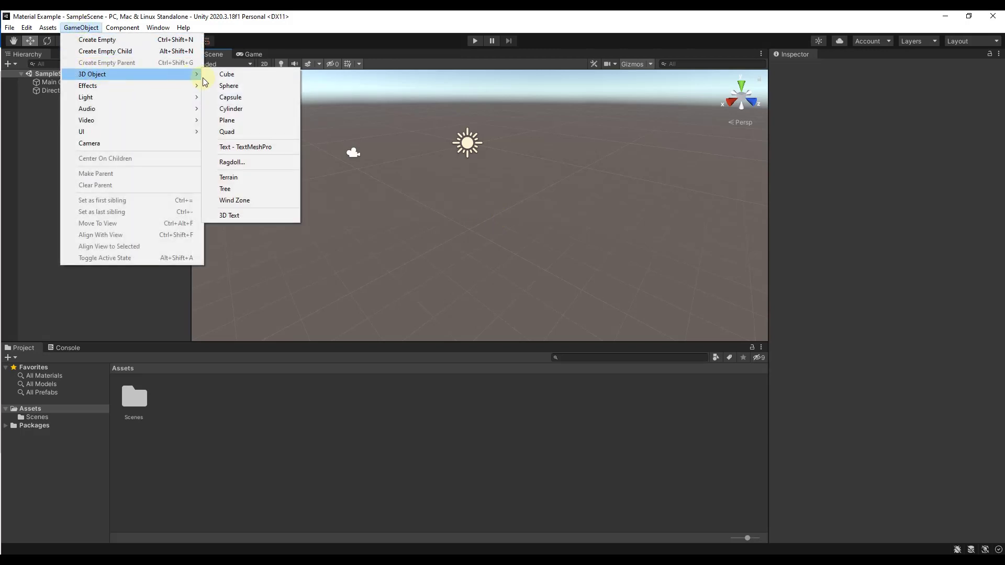
{"action": "left_click", "coordinate": [243, 125]}
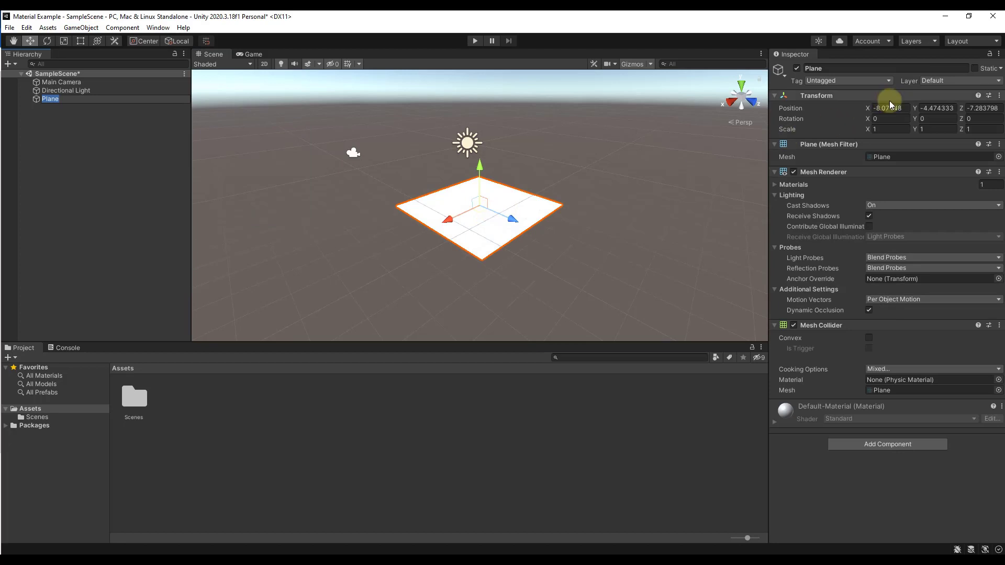
{"action": "left_click", "coordinate": [883, 107]}
{"action": "type", "text": "0"}
{"action": "key", "text": "Tab"}
{"action": "type", "text": "0"}
{"action": "key", "text": "Tab"}
{"action": "type", "text": "0"}
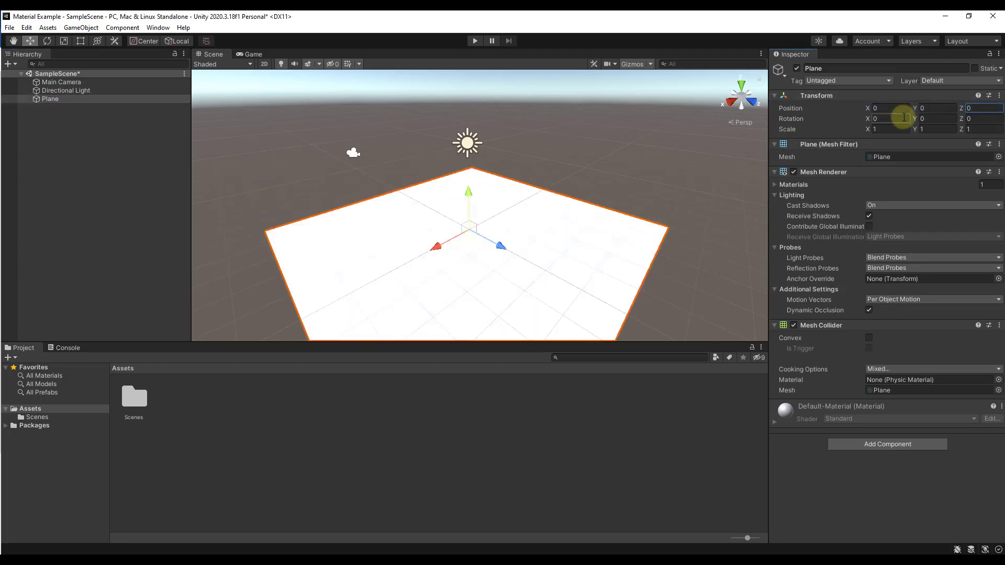
Add a cube to the scene and set its position to 0, 0, 0.
{"action": "left_click_drag", "start_coordinate": [525, 234], "coordinate": [516, 204], "text": "alt"}
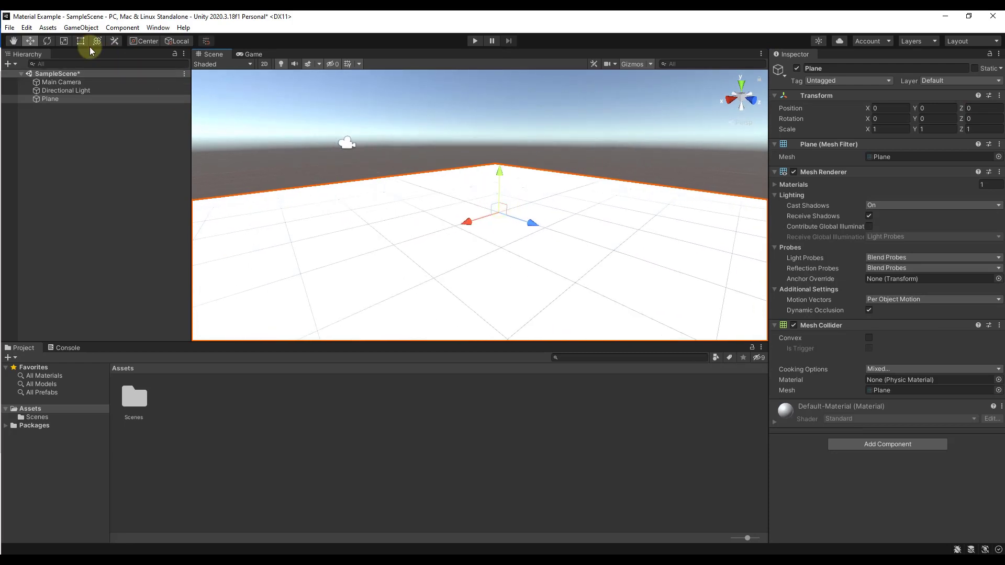
{"action": "left_click", "coordinate": [47, 28]}
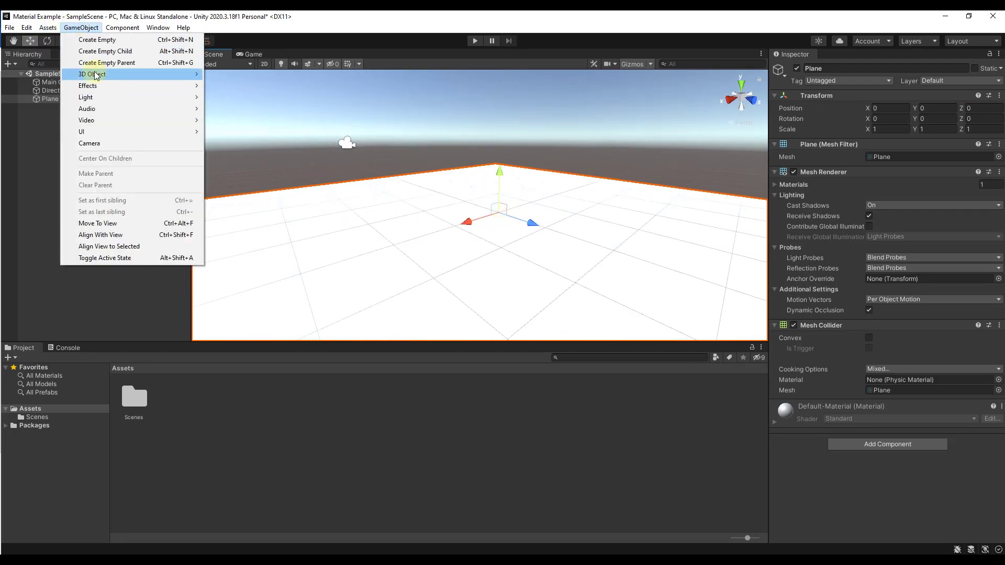
{"action": "mouse_move", "coordinate": [96, 76]}
{"action": "left_click", "coordinate": [226, 74]}
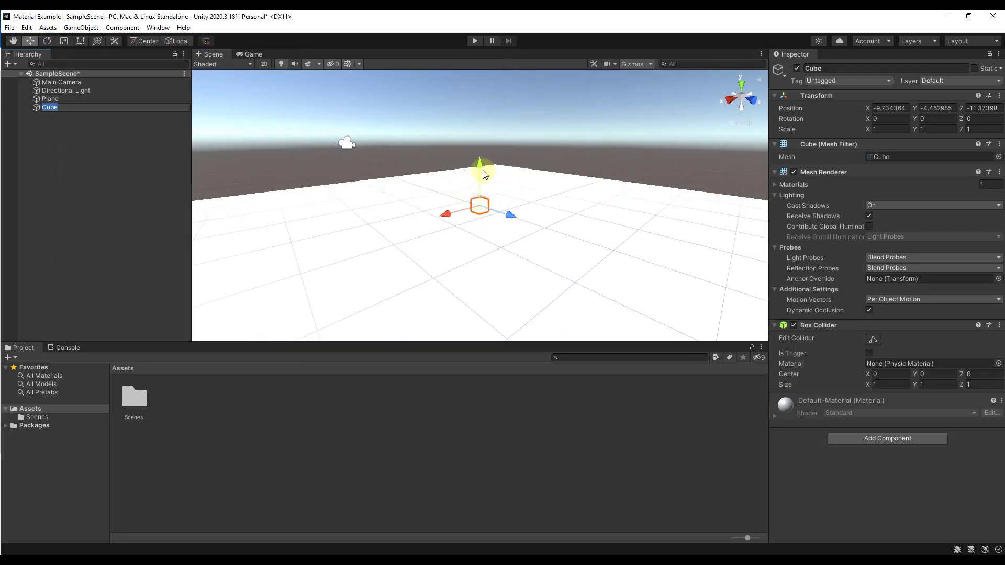
{"action": "left_click_drag", "start_coordinate": [484, 175], "coordinate": [479, 160]}
{"action": "left_click", "coordinate": [908, 111]}
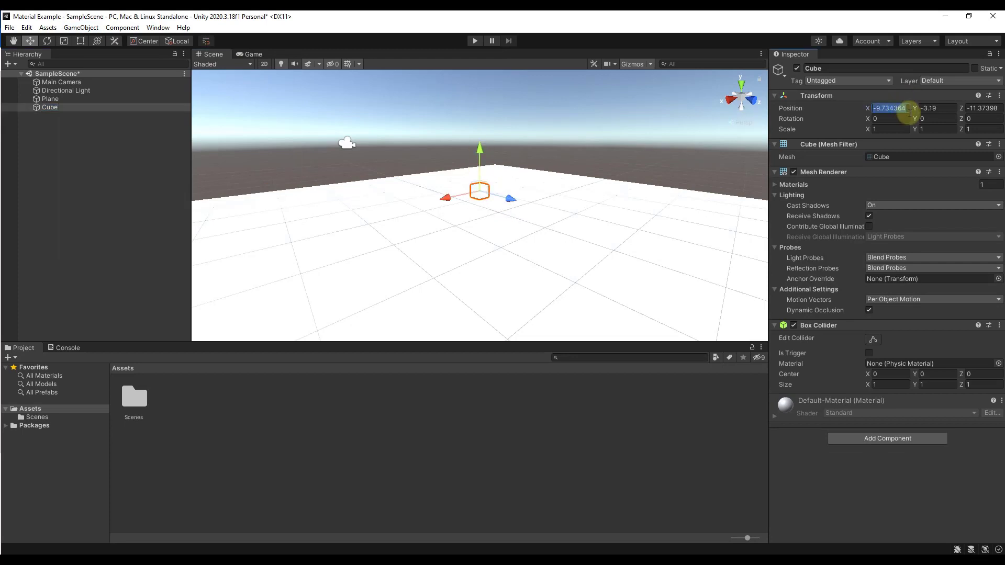
{"action": "type", "text": "0"}
{"action": "key", "text": "Tab"}
{"action": "type", "text": "0"}
{"action": "key", "text": "Tab"}
{"action": "type", "text": "0"}
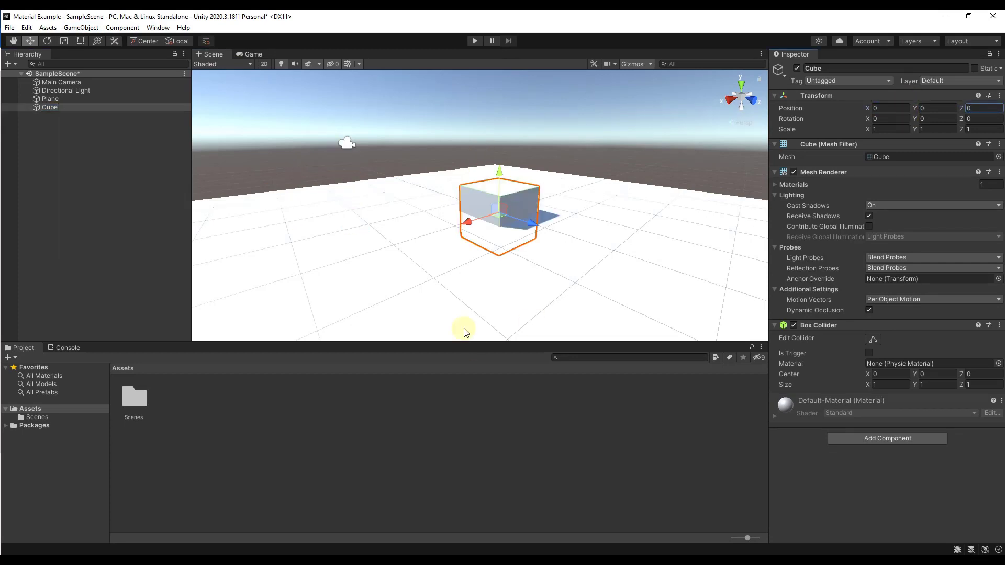
Raise the cube along its Y axis to about 0.493 so that it rests on the plane.
{"action": "left_click_drag", "start_coordinate": [502, 168], "coordinate": [501, 146]}
{"action": "left_click_drag", "start_coordinate": [579, 204], "coordinate": [594, 231], "text": "alt"}
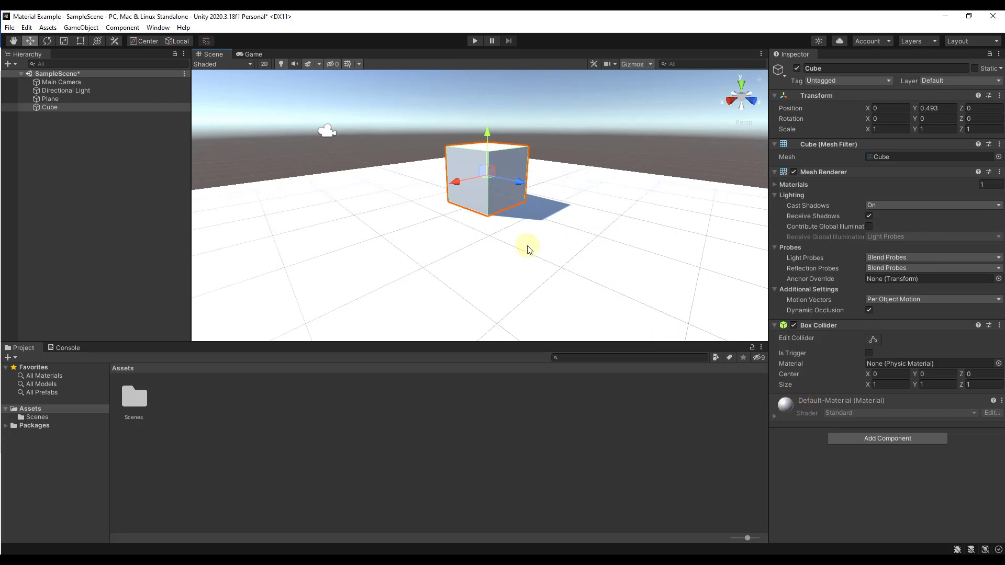
{"action": "mouse_move", "coordinate": [529, 242]}
{"action": "left_mouse_down", "text": "alt"}
{"action": "mouse_move", "coordinate": [628, 243]}
{"action": "mouse_move", "coordinate": [516, 217]}
{"action": "mouse_move", "coordinate": [393, 225]}
{"action": "mouse_move", "coordinate": [550, 227]}
{"action": "mouse_move", "coordinate": [521, 230]}
{"action": "left_mouse_up", "text": "alt"}
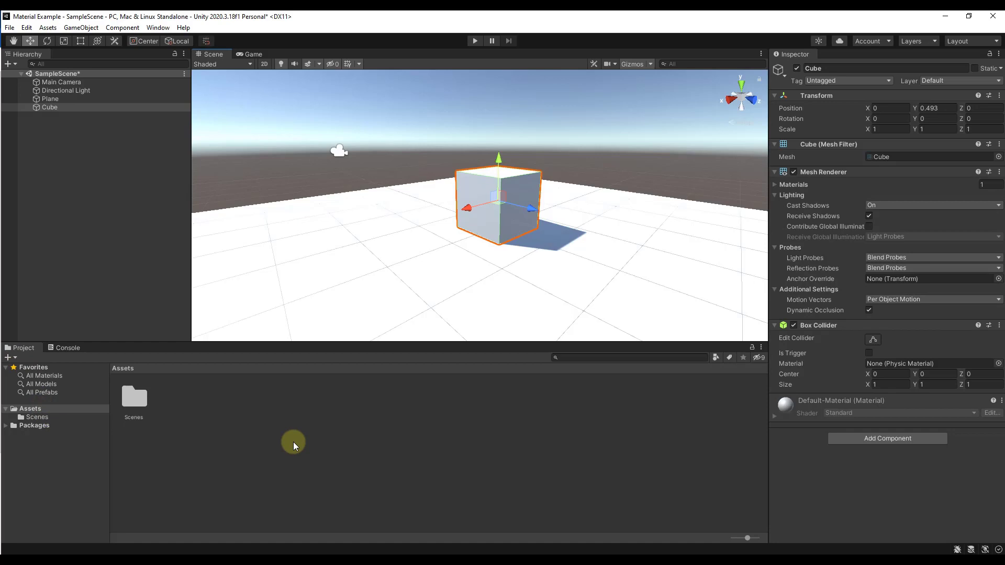
Create a folder named Materials in the project's Assets folder.
{"action": "right_click", "coordinate": [174, 429]}
{"action": "mouse_move", "coordinate": [272, 134]}
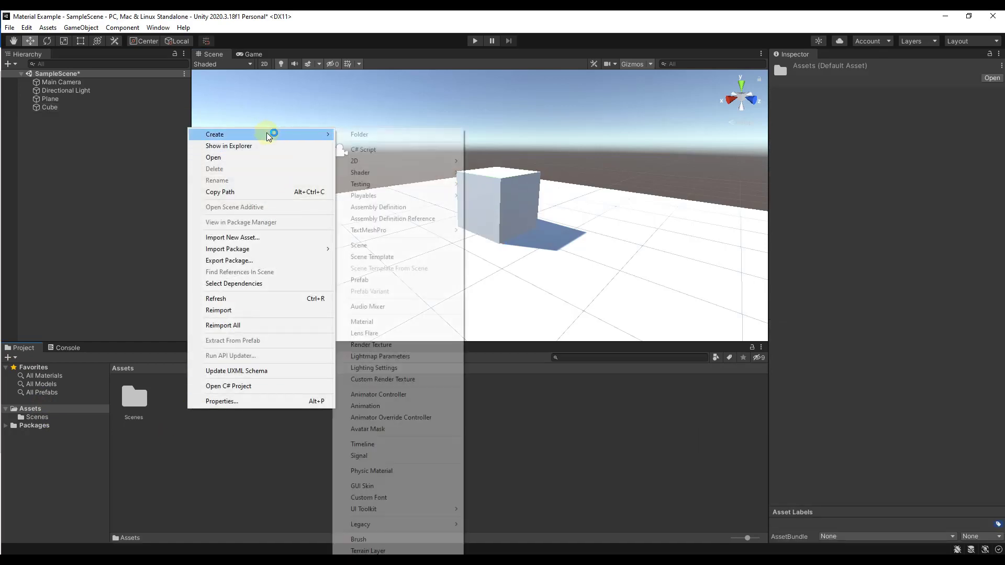
{"action": "left_click", "coordinate": [369, 136]}
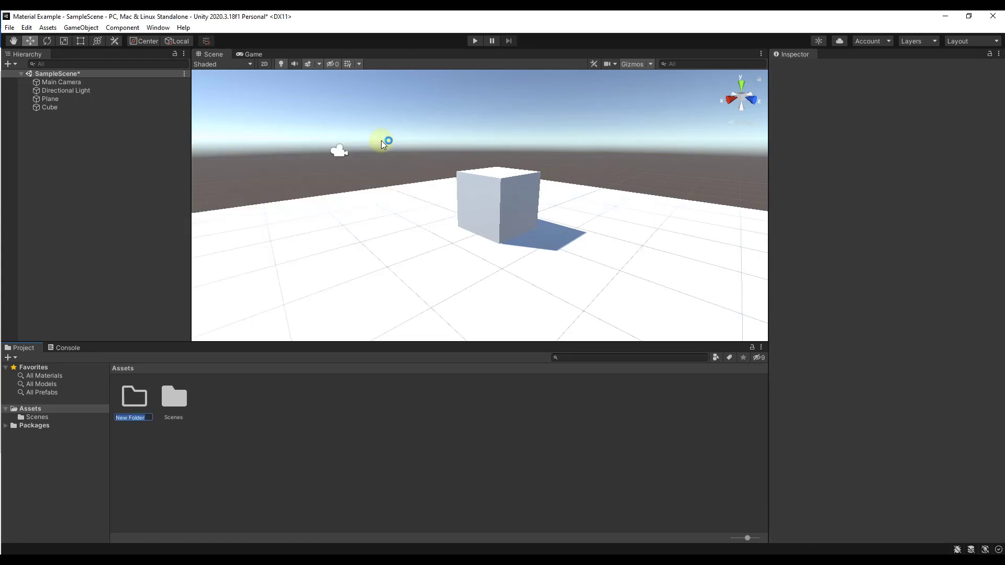
{"action": "type", "text": "Materials"}
{"action": "key", "text": "Return"}
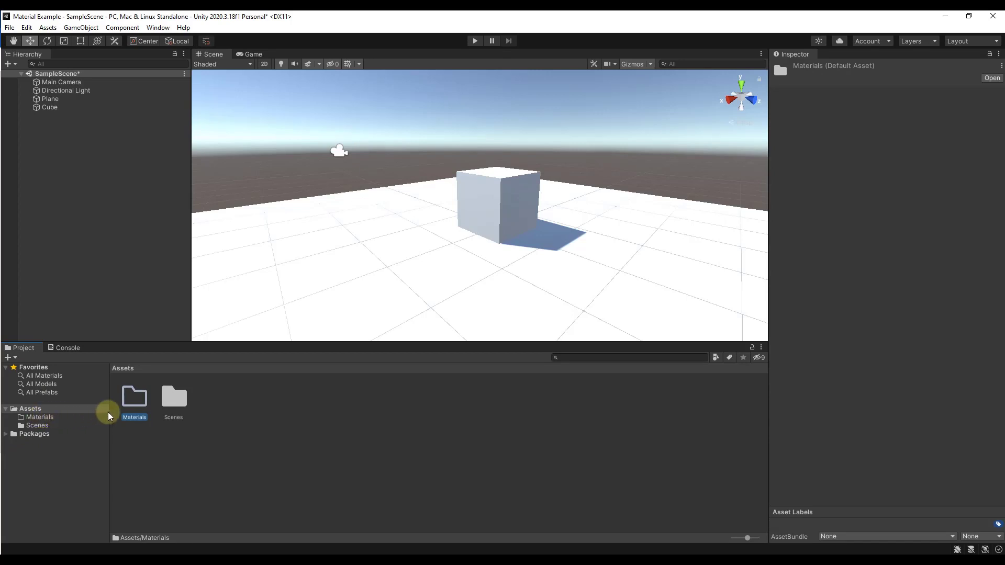
Create a new material named Red inside the Materials folder.
{"action": "double_click", "coordinate": [135, 408]}
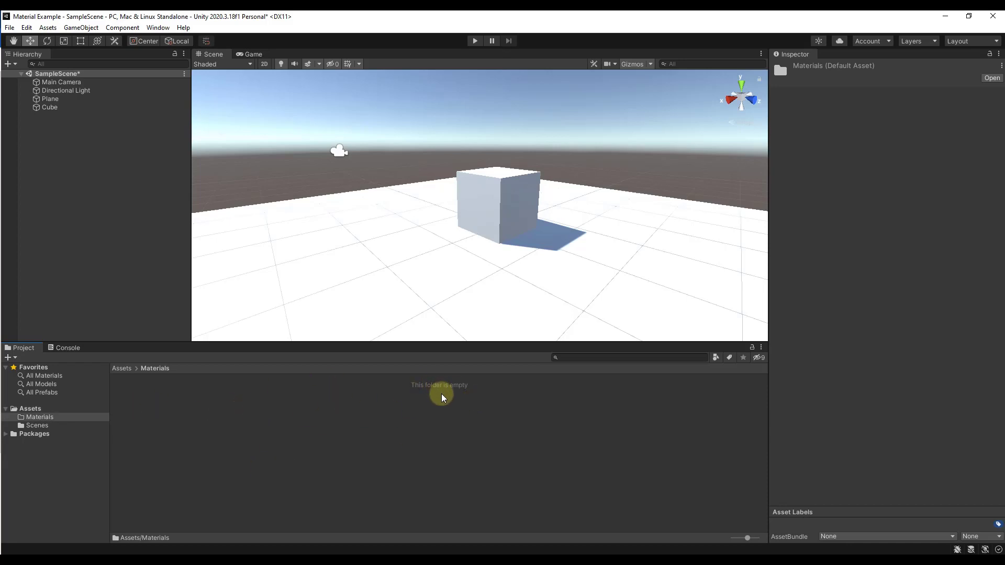
{"action": "right_click", "coordinate": [186, 408]}
{"action": "mouse_move", "coordinate": [232, 138]}
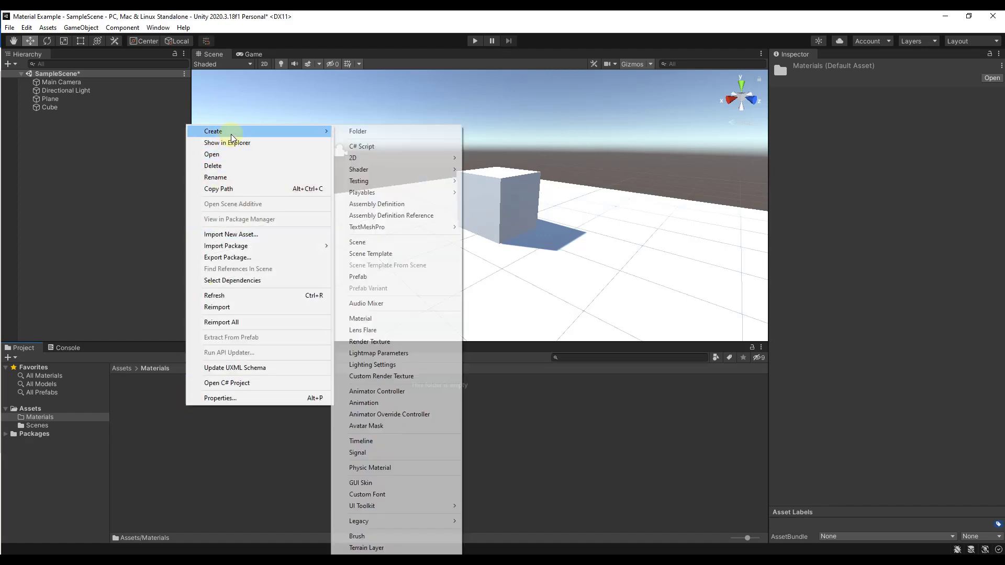
{"action": "left_click", "coordinate": [370, 320]}
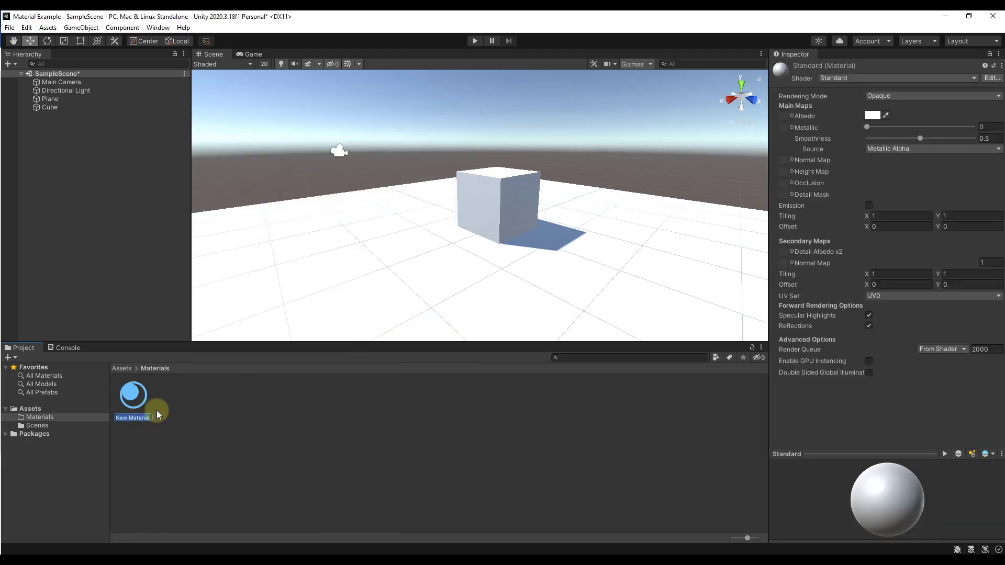
{"action": "type", "text": "Red"}
{"action": "key", "text": "Return"}
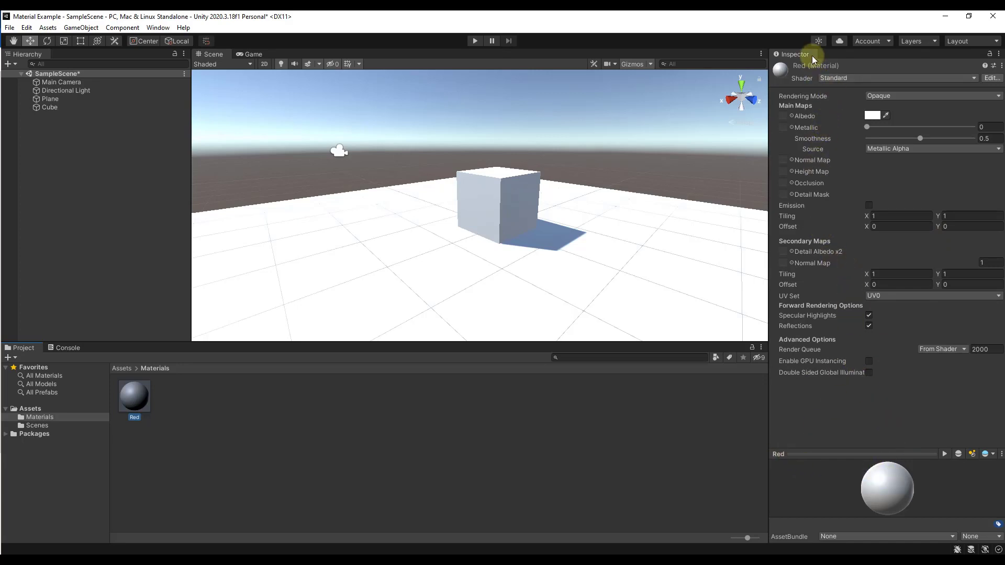
Browse the shader categories available for the Red material, including VR and FX, and keep the Standard shader.
{"action": "left_click", "coordinate": [613, 224]}
{"action": "left_click", "coordinate": [133, 403]}
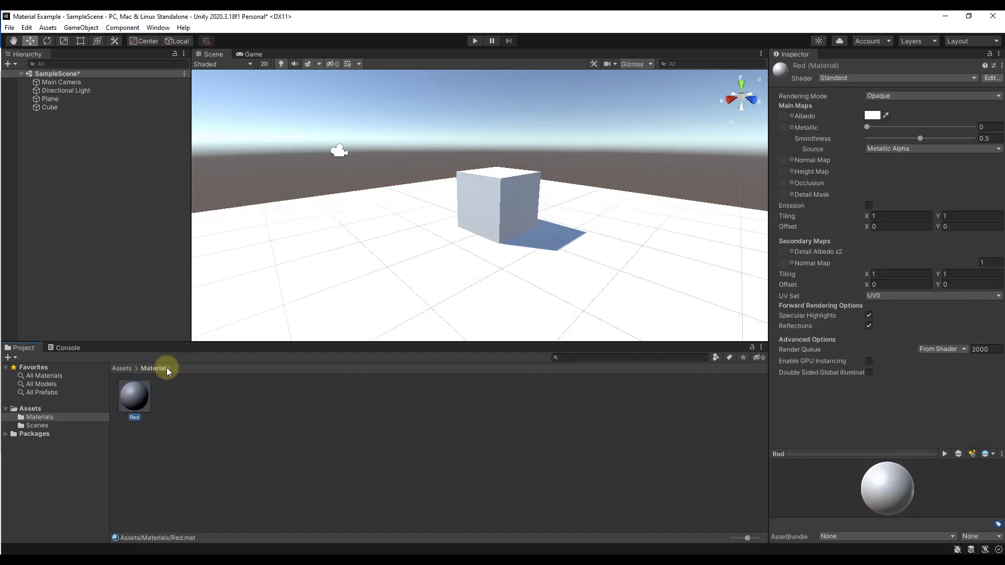
{"action": "left_click", "coordinate": [884, 77]}
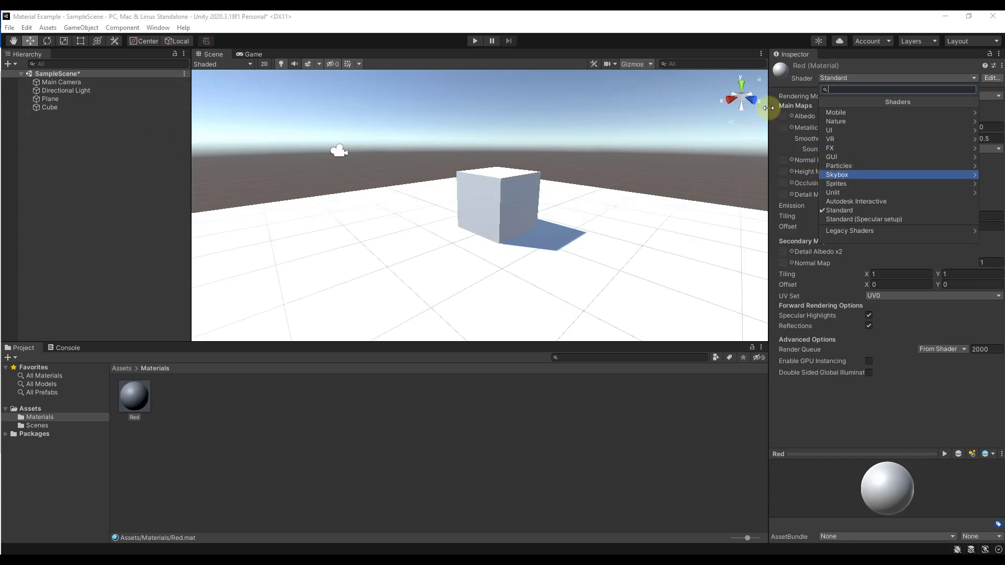
{"action": "left_click", "coordinate": [838, 139]}
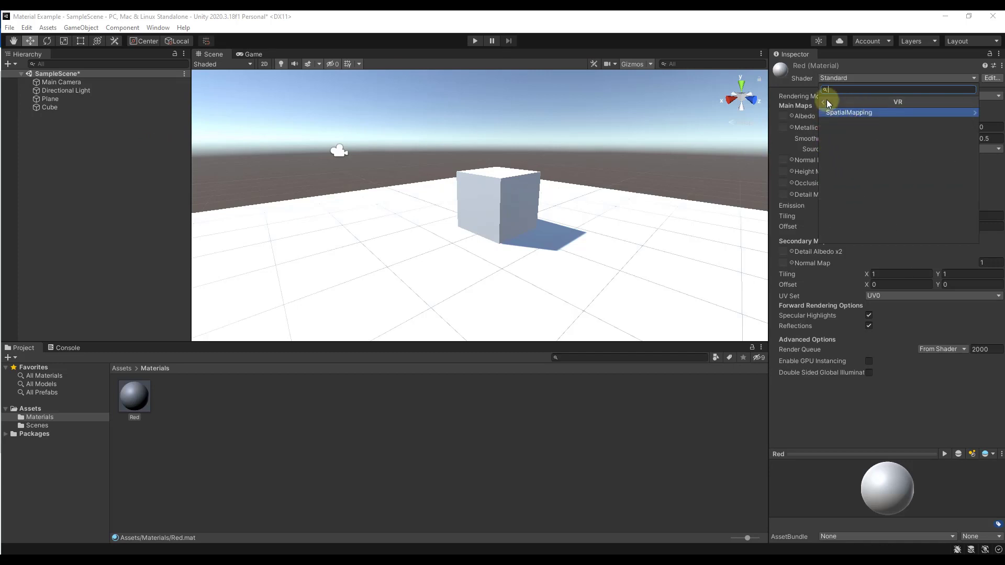
{"action": "left_click", "coordinate": [826, 102]}
{"action": "left_click", "coordinate": [832, 146]}
{"action": "left_click", "coordinate": [821, 98]}
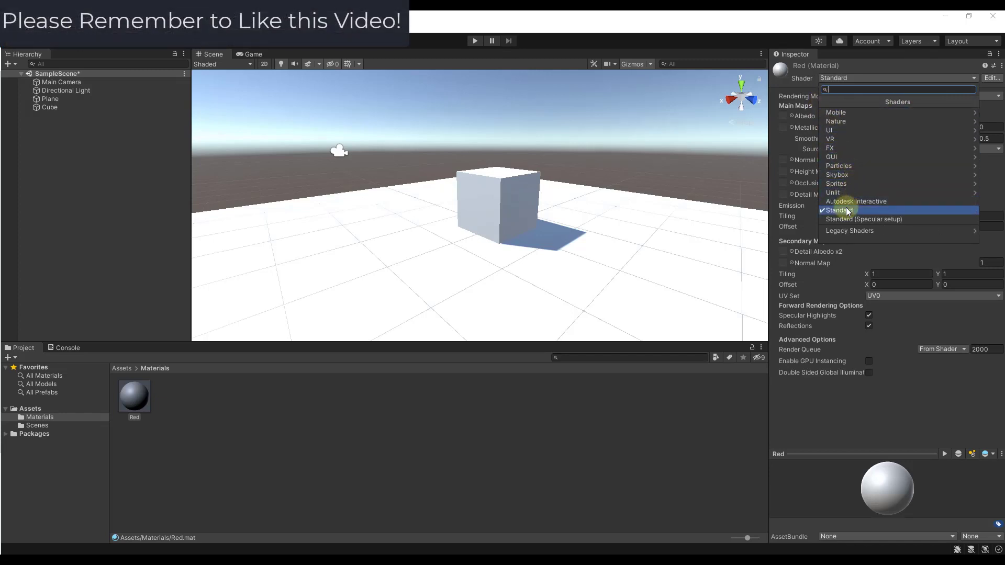
{"action": "left_click", "coordinate": [846, 211]}
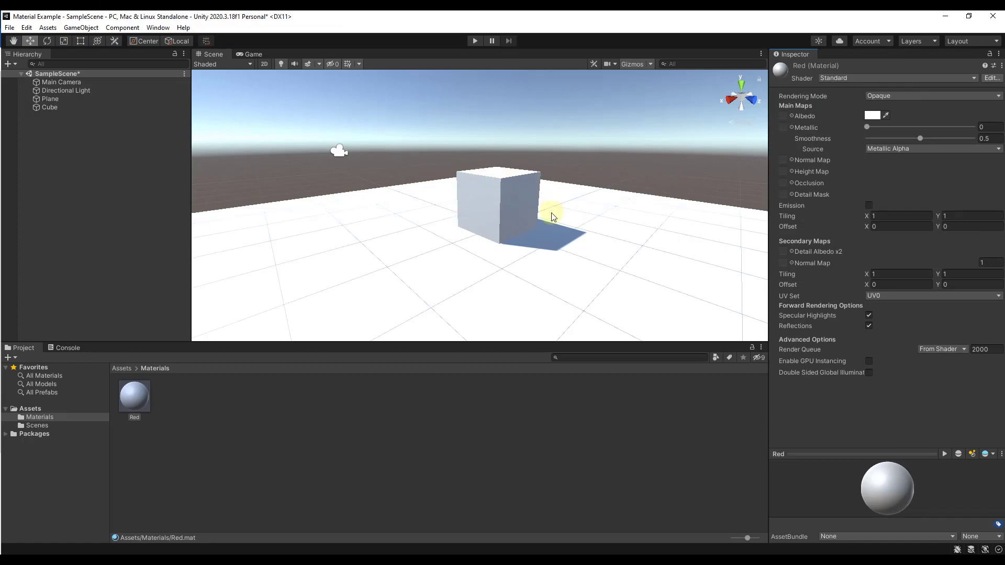
Set the Red material's albedo colour to a bright red, about DE2121.
{"action": "right_click_drag", "start_coordinate": [553, 216], "coordinate": [561, 213]}
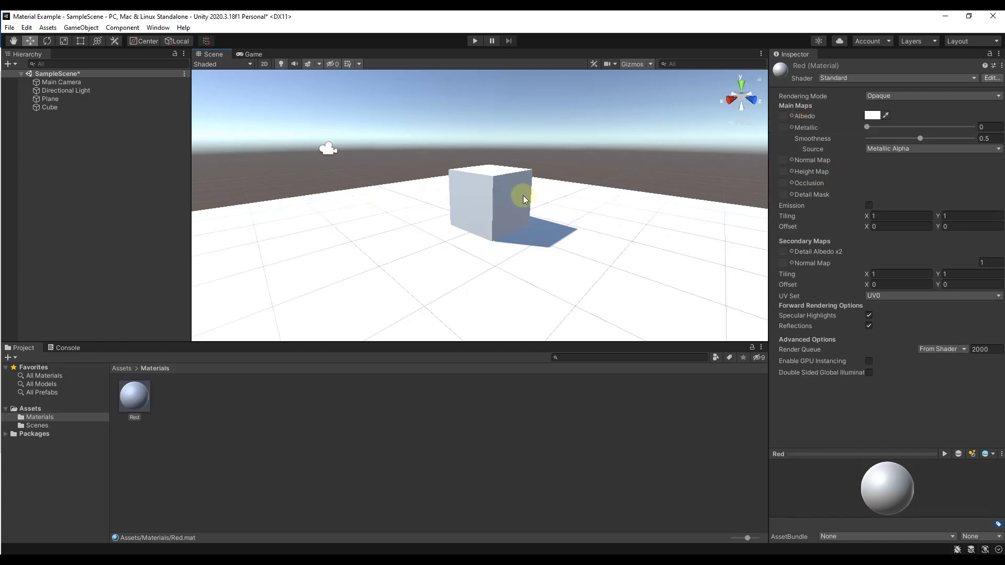
{"action": "left_click", "coordinate": [871, 117]}
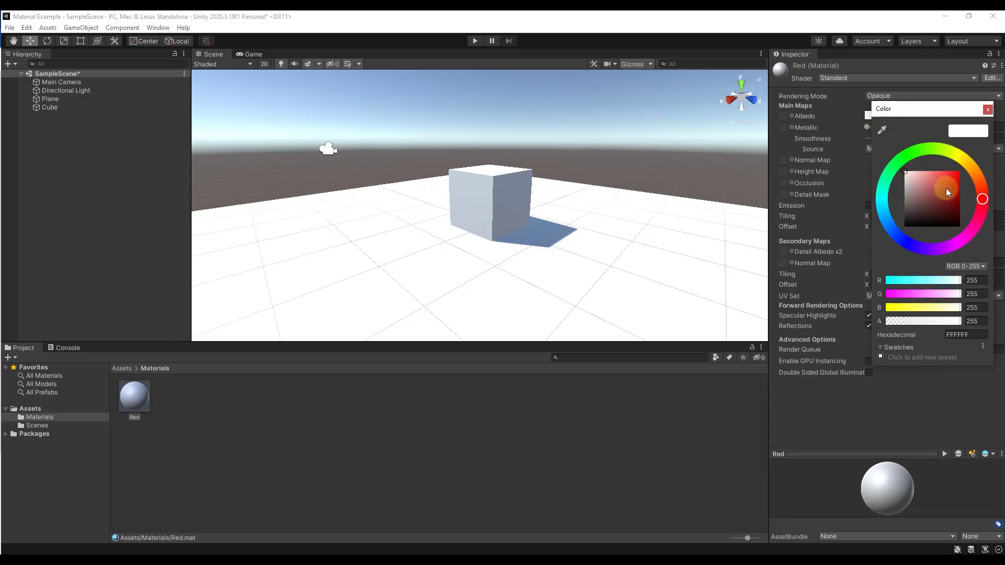
{"action": "left_click_drag", "start_coordinate": [933, 192], "coordinate": [954, 178]}
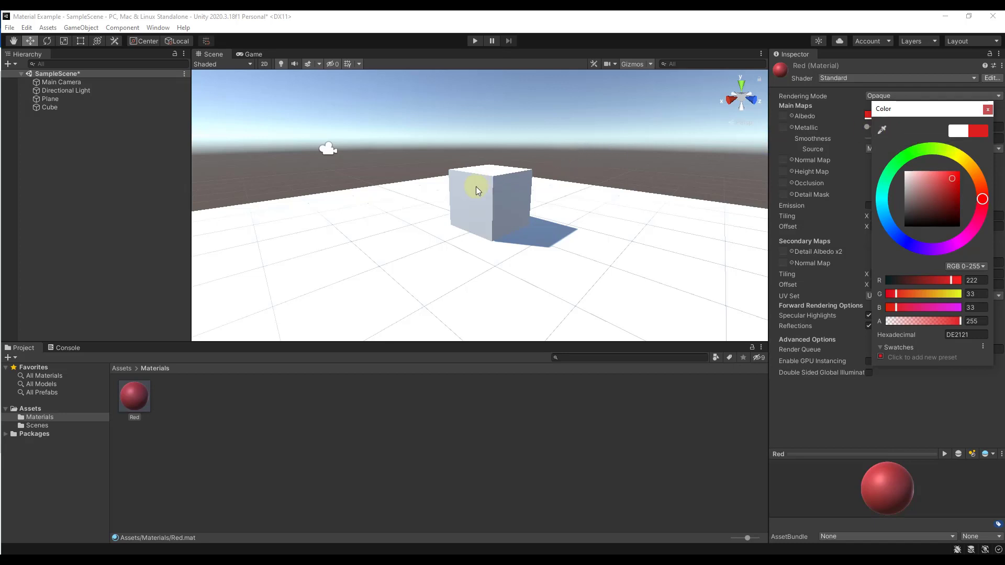
{"action": "left_click", "coordinate": [839, 116]}
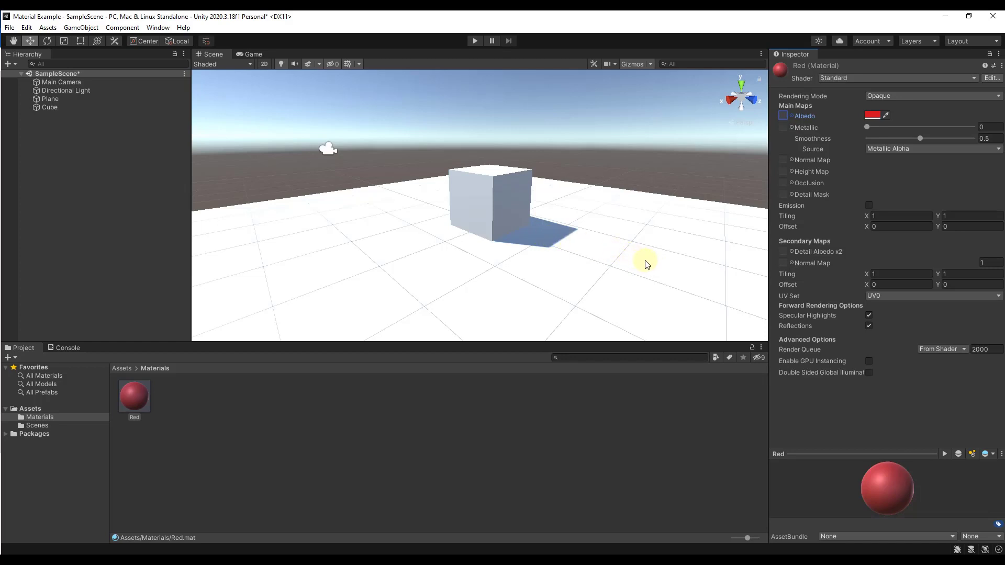
Check the materials on the cube and the plane, and apply the Red material to the plane.
{"action": "right_click_drag", "start_coordinate": [501, 251], "coordinate": [495, 212]}
{"action": "left_click", "coordinate": [495, 213]}
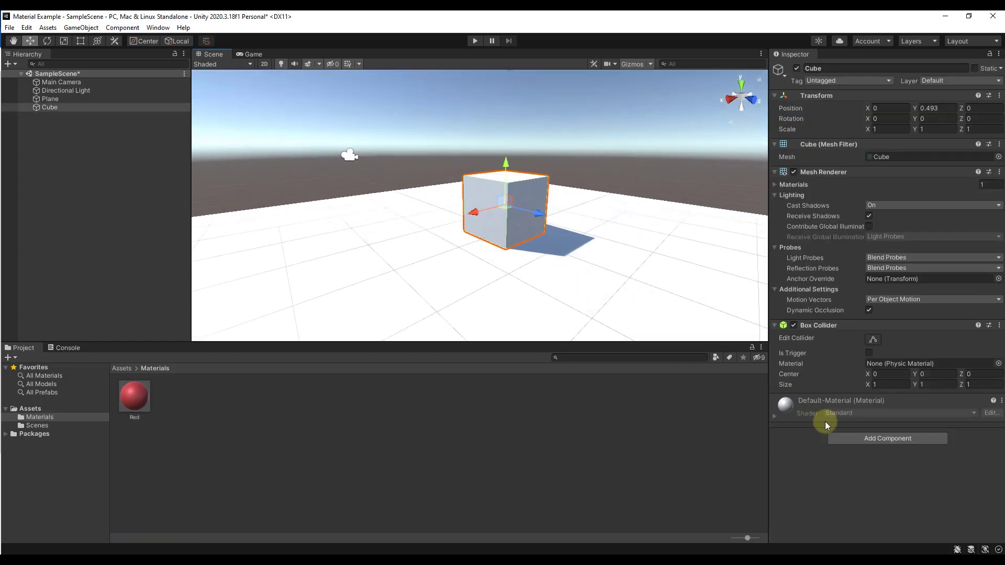
{"action": "left_click", "coordinate": [617, 285]}
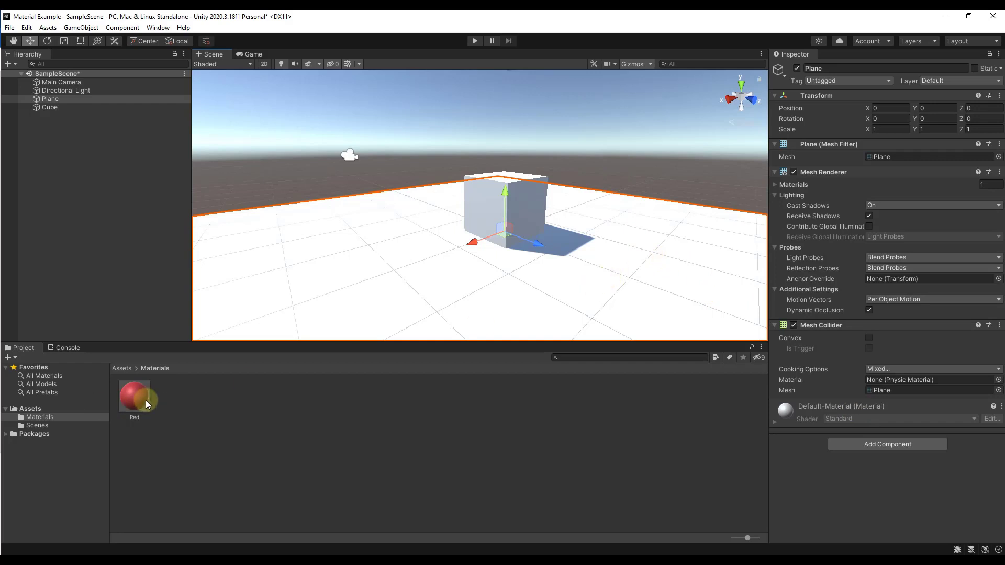
{"action": "left_click_drag", "start_coordinate": [142, 402], "coordinate": [467, 278]}
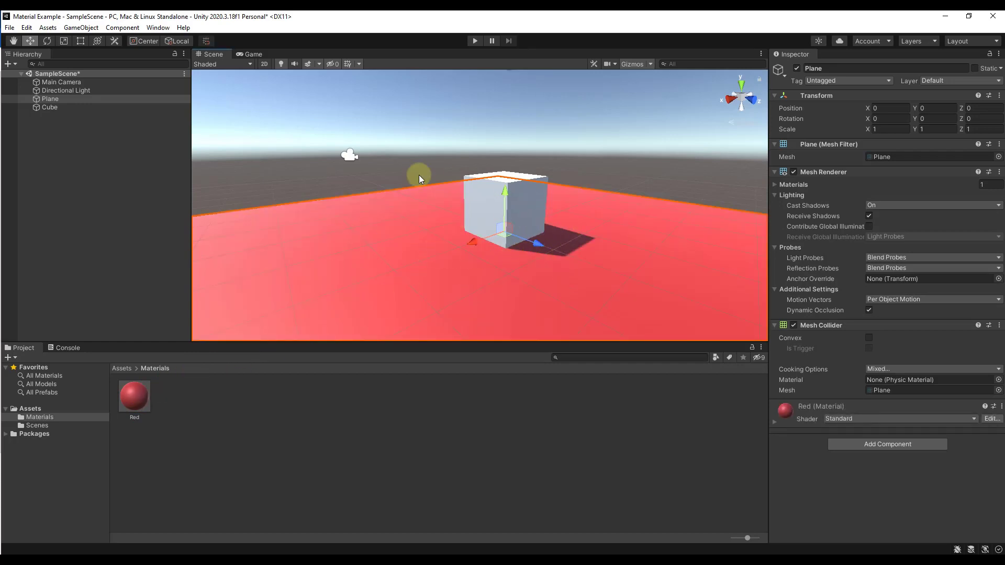
Change the Red material's albedo to a darker, muted red, about B72E2E.
{"action": "right_click_drag", "start_coordinate": [473, 278], "coordinate": [524, 269]}
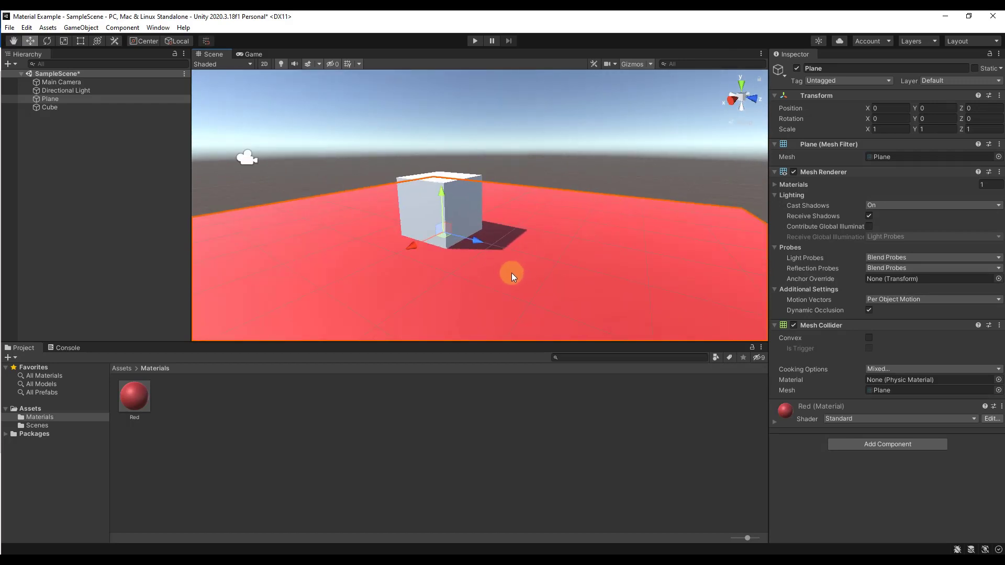
{"action": "right_click_drag", "start_coordinate": [506, 272], "coordinate": [442, 279]}
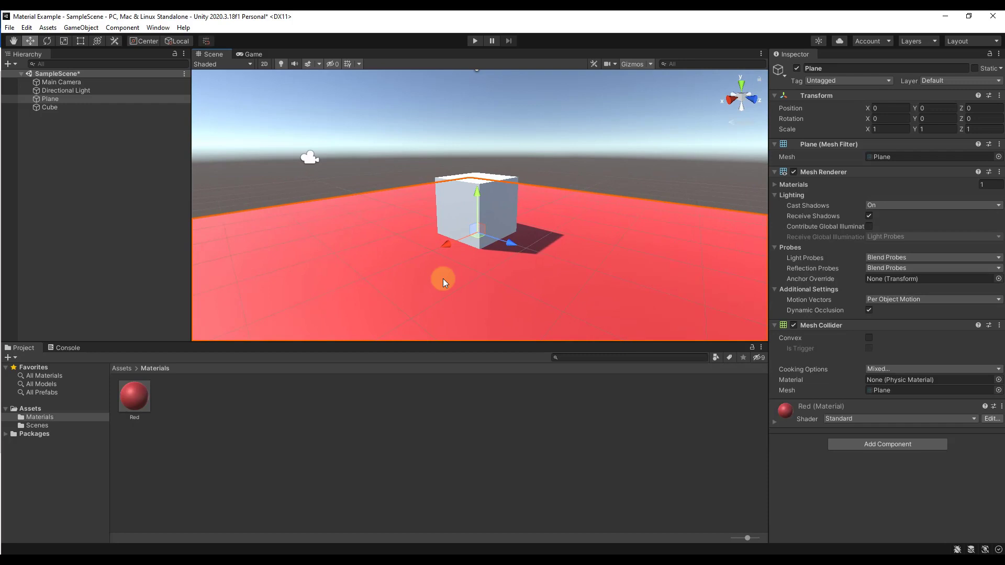
{"action": "left_click", "coordinate": [149, 389]}
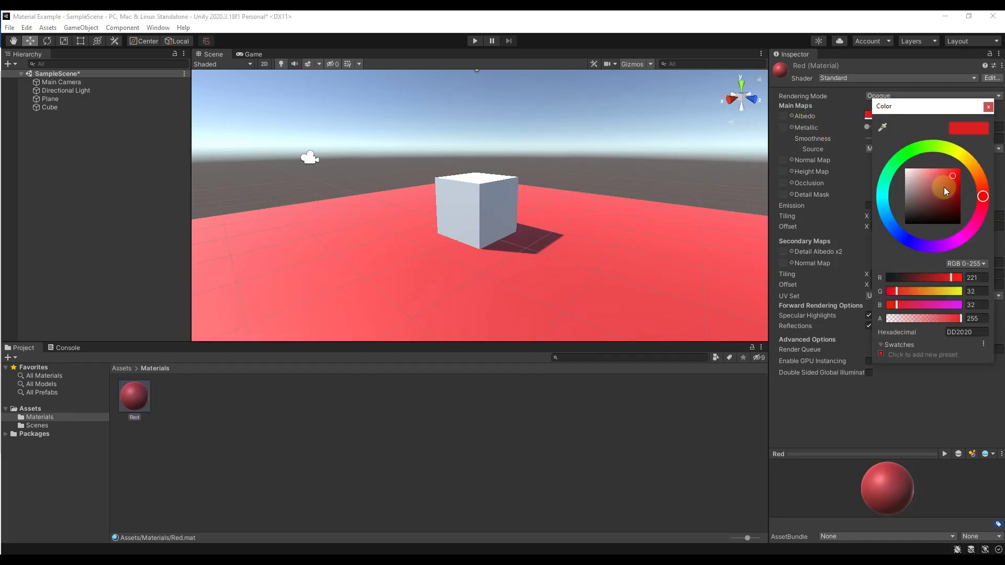
{"action": "mouse_move", "coordinate": [945, 188]}
{"action": "left_mouse_down"}
{"action": "mouse_move", "coordinate": [969, 162]}
{"action": "mouse_move", "coordinate": [913, 203]}
{"action": "mouse_move", "coordinate": [909, 223]}
{"action": "mouse_move", "coordinate": [962, 168]}
{"action": "mouse_move", "coordinate": [946, 183]}
{"action": "left_mouse_up"}
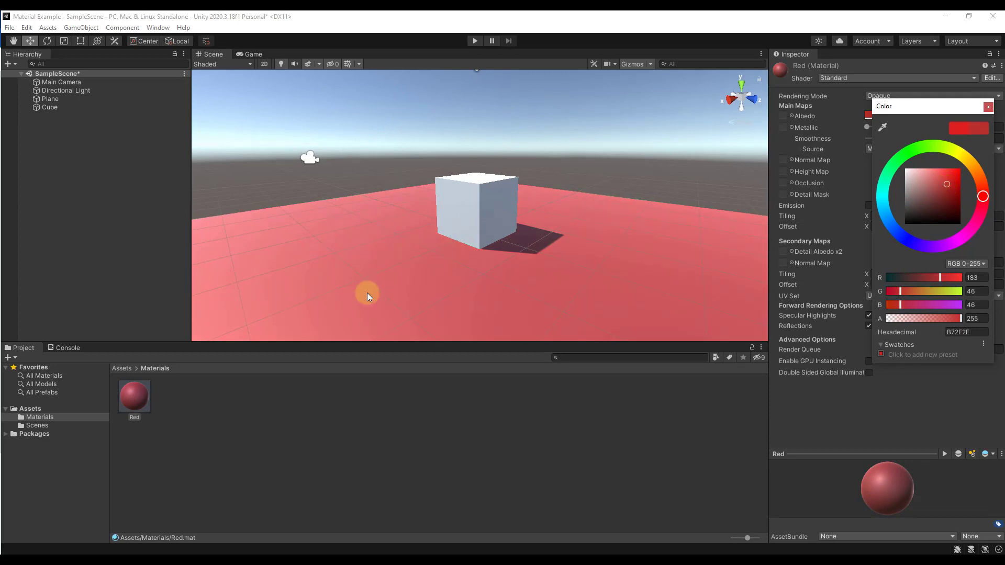
{"action": "left_click", "coordinate": [138, 400]}
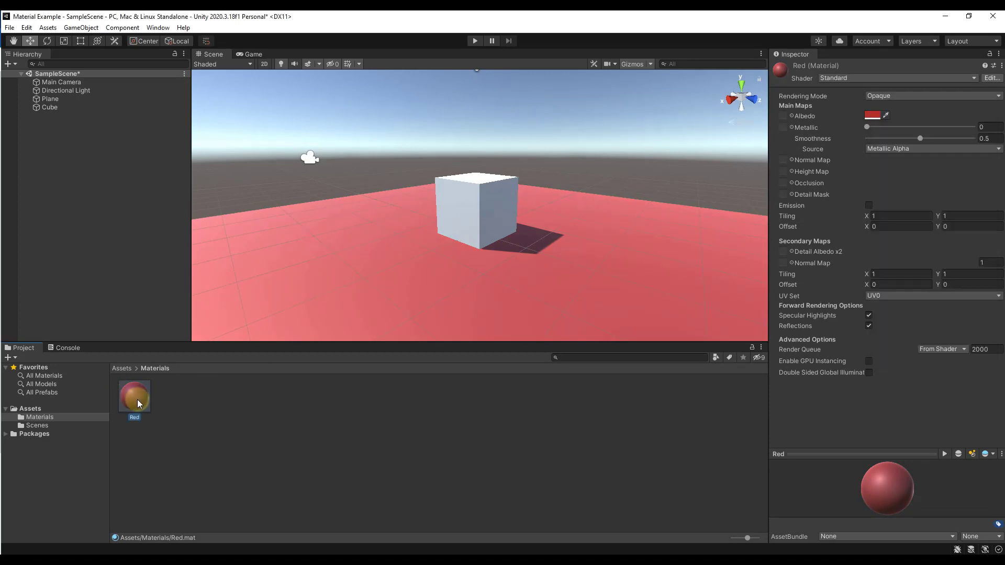
Try the Red material's metallic value at 1 and 0.927, and return it to 0.
{"action": "right_click_drag", "start_coordinate": [621, 242], "coordinate": [600, 262]}
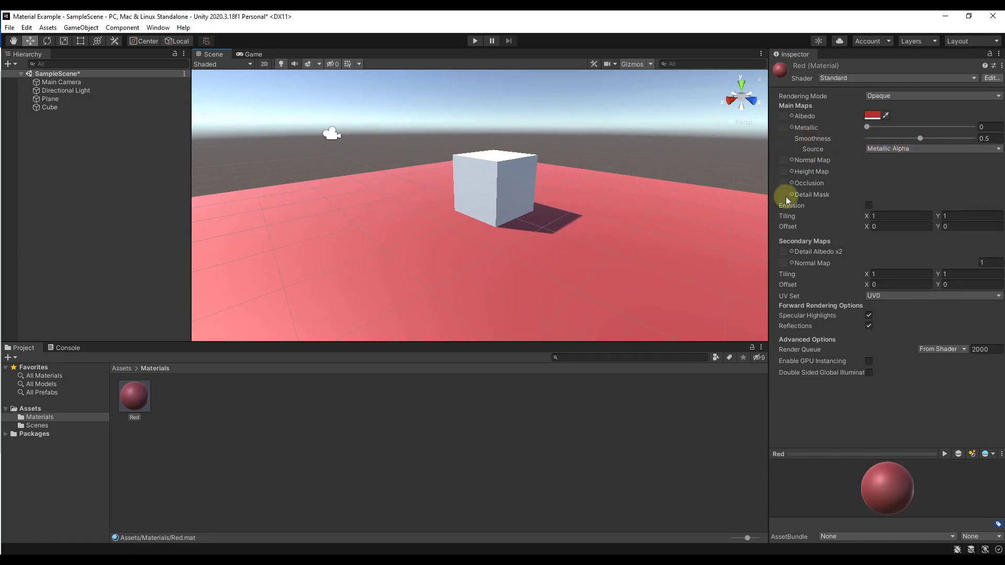
{"action": "left_click", "coordinate": [868, 129]}
{"action": "left_click_drag", "start_coordinate": [869, 129], "coordinate": [980, 127]}
{"action": "right_click_drag", "start_coordinate": [594, 176], "coordinate": [386, 175]}
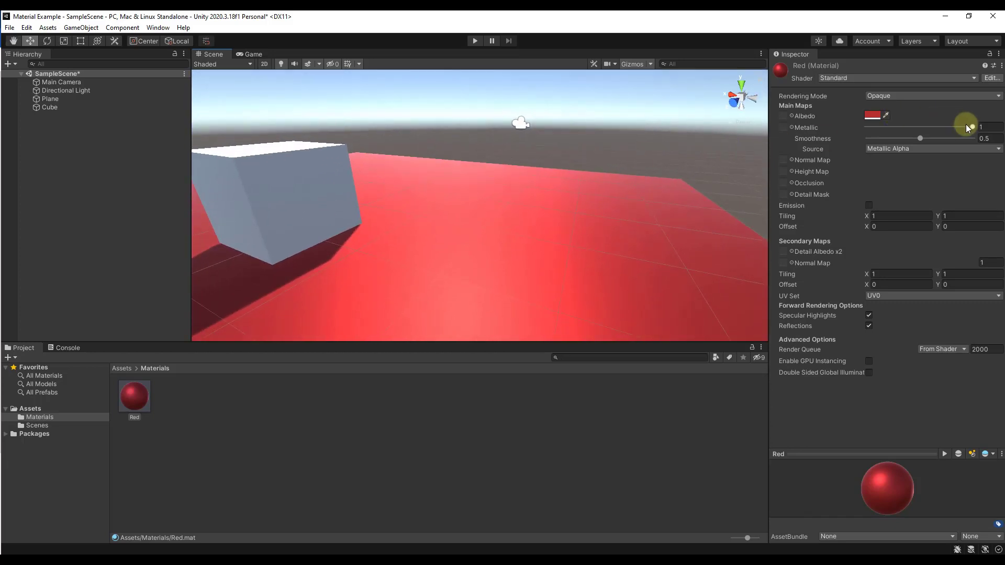
{"action": "mouse_move", "coordinate": [972, 127]}
{"action": "left_mouse_down"}
{"action": "mouse_move", "coordinate": [823, 128]}
{"action": "mouse_move", "coordinate": [964, 127]}
{"action": "left_mouse_up"}
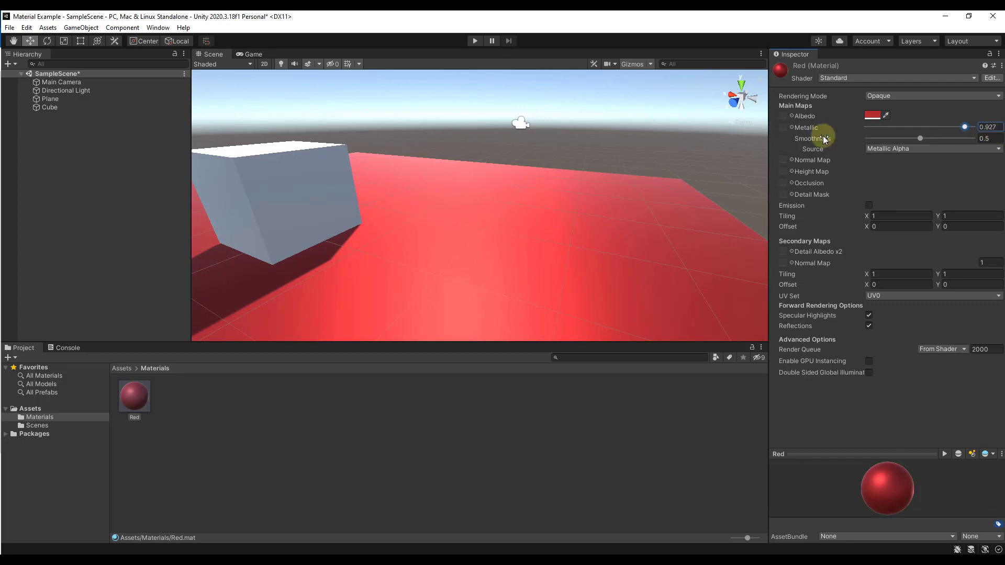
{"action": "left_click_drag", "start_coordinate": [824, 140], "coordinate": [463, 180]}
{"action": "left_click_drag", "start_coordinate": [867, 126], "coordinate": [837, 129]}
{"action": "left_click_drag", "start_coordinate": [602, 218], "coordinate": [689, 205], "text": "alt"}
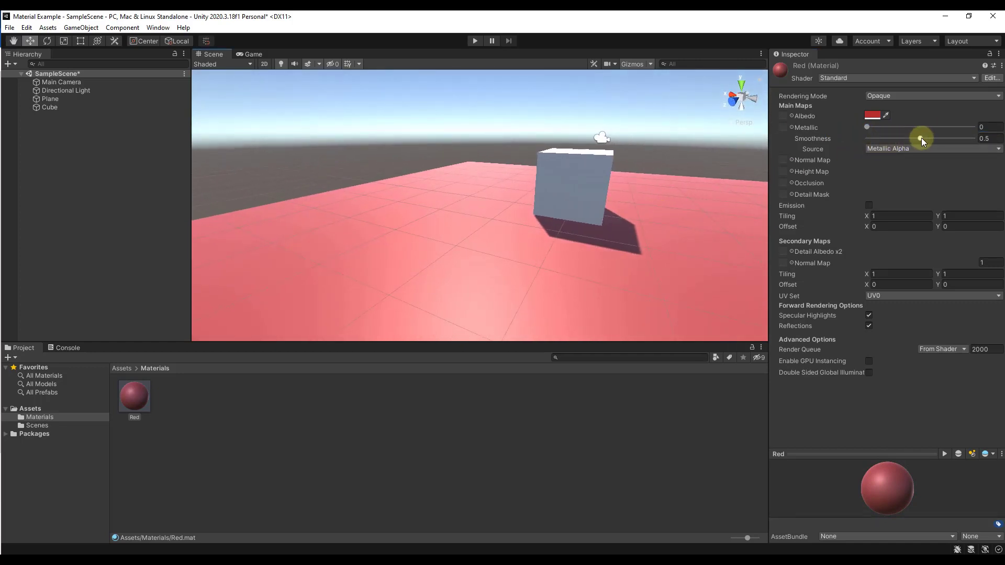
Raise the Red material's smoothness to 0.649 and keep Metallic Alpha as its source.
{"action": "left_click_drag", "start_coordinate": [921, 139], "coordinate": [987, 141]}
{"action": "left_click_drag", "start_coordinate": [536, 178], "coordinate": [580, 161], "text": "alt"}
{"action": "left_click_drag", "start_coordinate": [972, 138], "coordinate": [935, 141]}
{"action": "left_click", "coordinate": [928, 148]}
{"action": "left_click", "coordinate": [911, 161]}
{"action": "scroll", "coordinate": [557, 206], "scroll_direction": "up", "scroll_amount": 3}
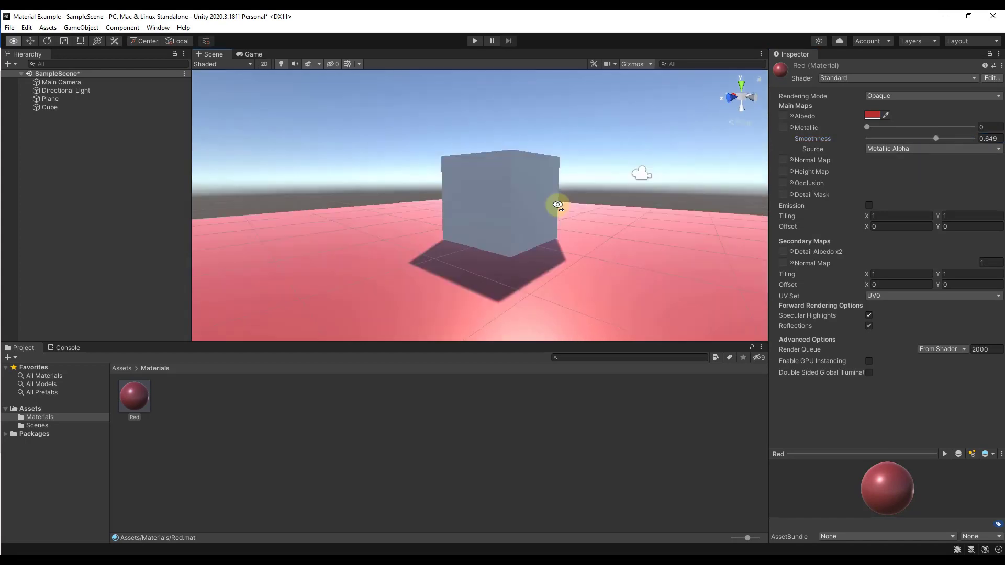
{"action": "left_click_drag", "start_coordinate": [557, 206], "coordinate": [557, 226], "text": "alt"}
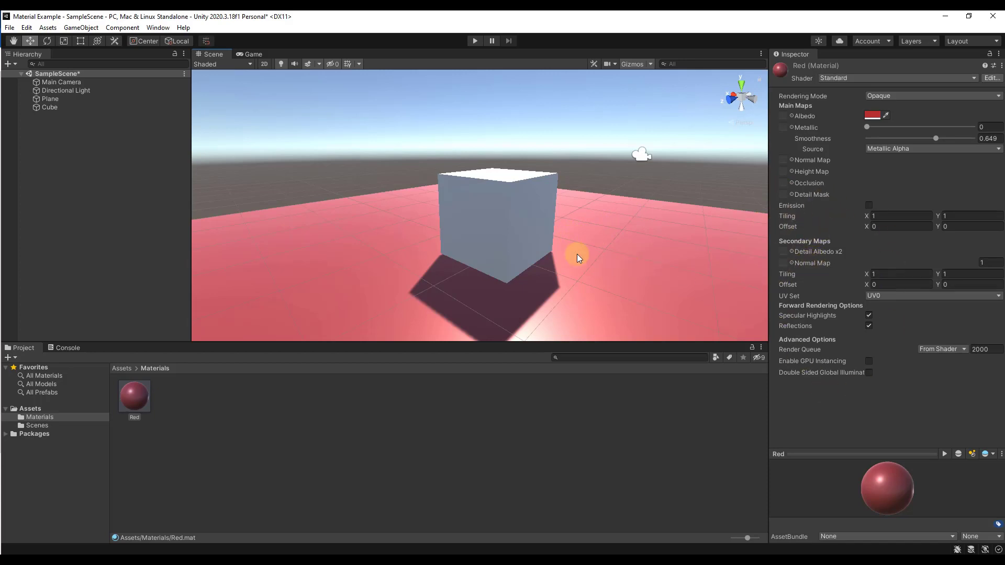
{"action": "left_click_drag", "start_coordinate": [576, 253], "coordinate": [561, 243], "text": "alt"}
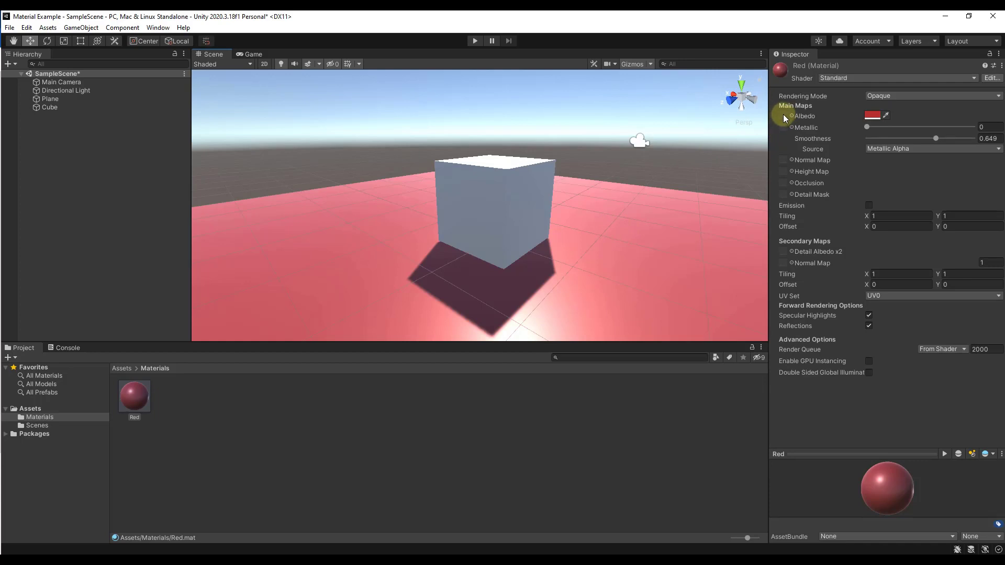
{"action": "right_click_drag", "start_coordinate": [489, 208], "coordinate": [496, 211]}
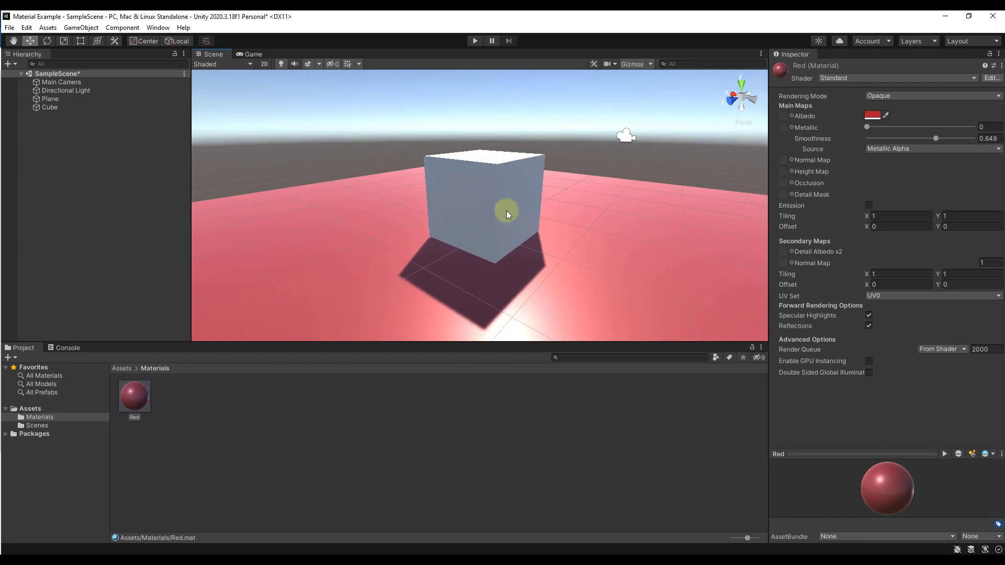
{"action": "right_click_drag", "start_coordinate": [507, 206], "coordinate": [516, 202]}
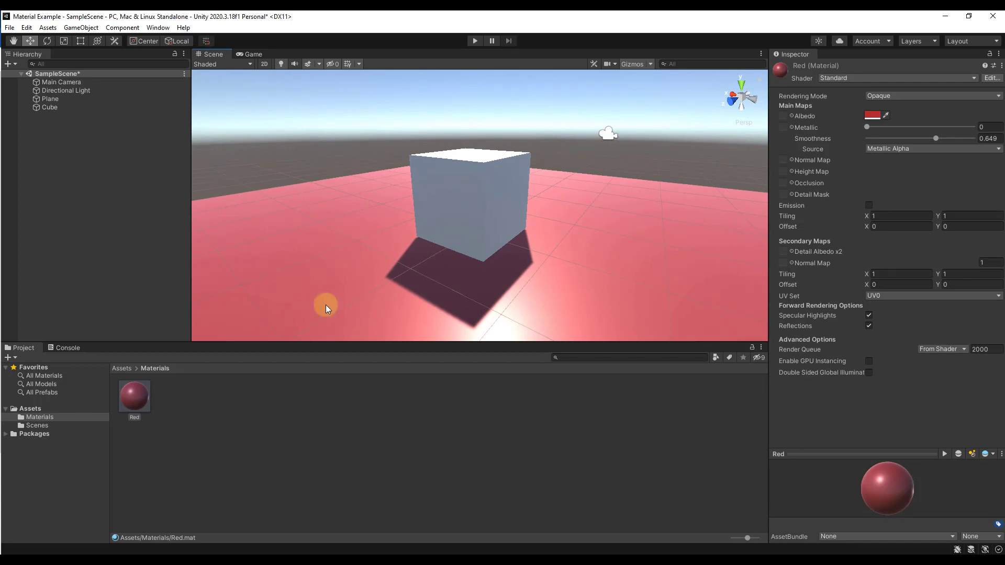
Create a new material in the Materials folder and name it Blue - Reflective.
{"action": "right_click", "coordinate": [198, 404]}
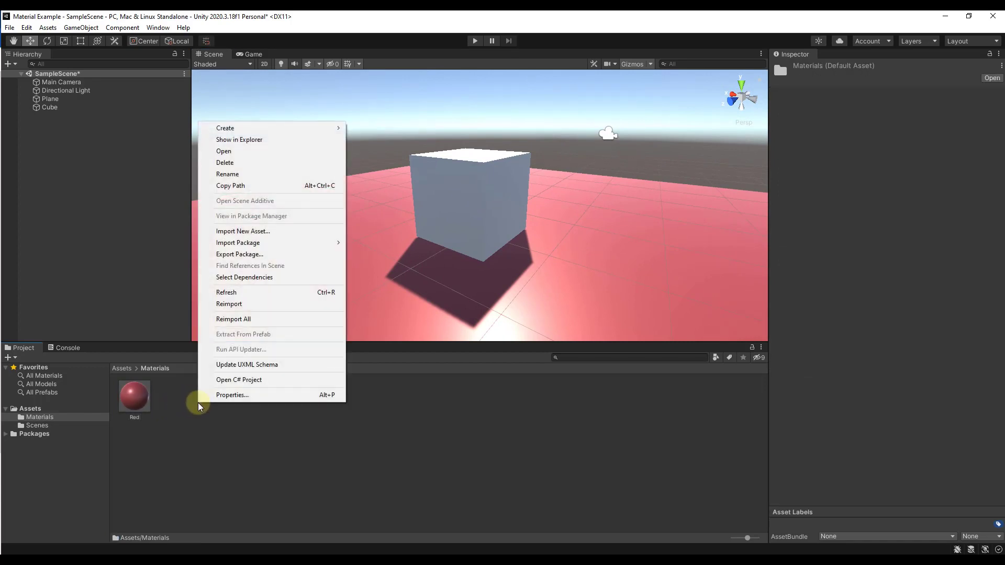
{"action": "mouse_move", "coordinate": [249, 130]}
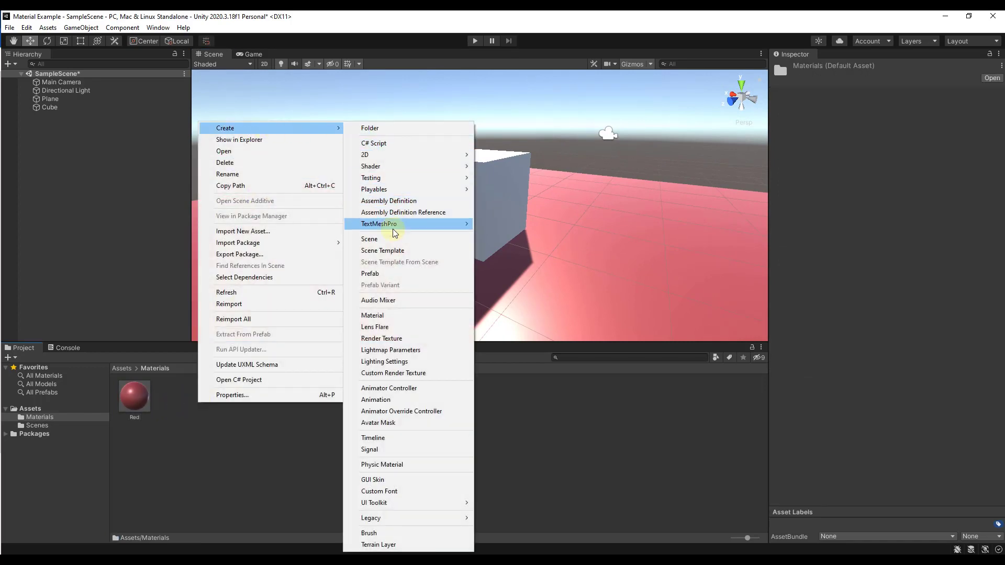
{"action": "left_click", "coordinate": [388, 314]}
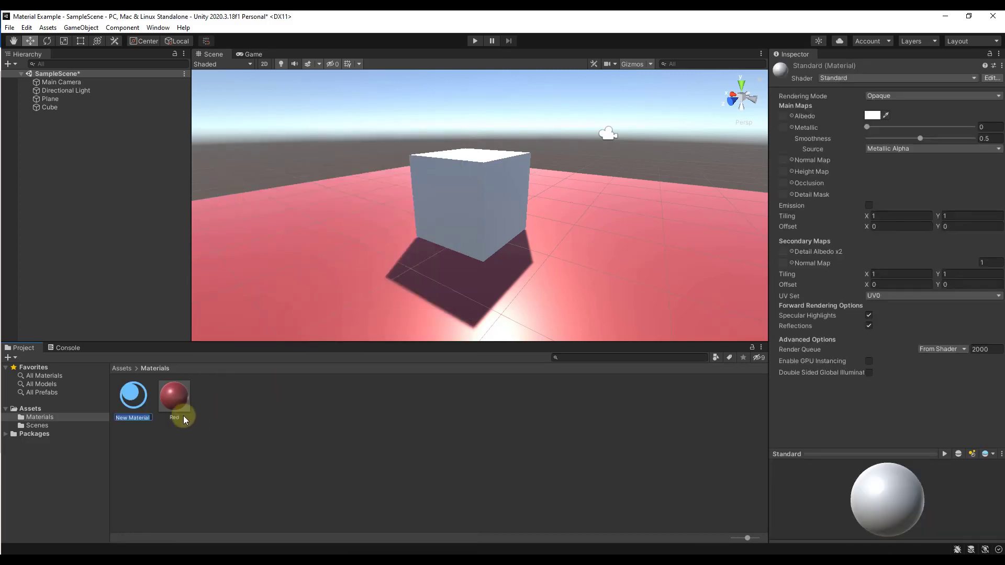
{"action": "type", "text": "Bl"}
{"action": "type", "text": "ue"}
{"action": "type", "text": " -"}
{"action": "type", "text": " Reflective"}
{"action": "key", "text": "Return"}
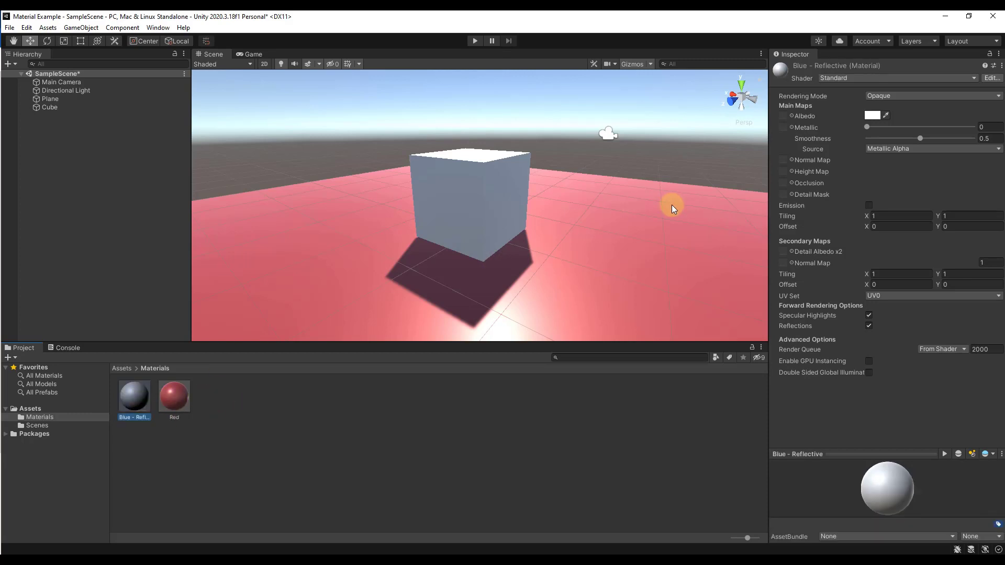
Set the Blue - Reflective material's albedo to blue, about 223CCB, and its smoothness to 0.8.
{"action": "left_click", "coordinate": [873, 115]}
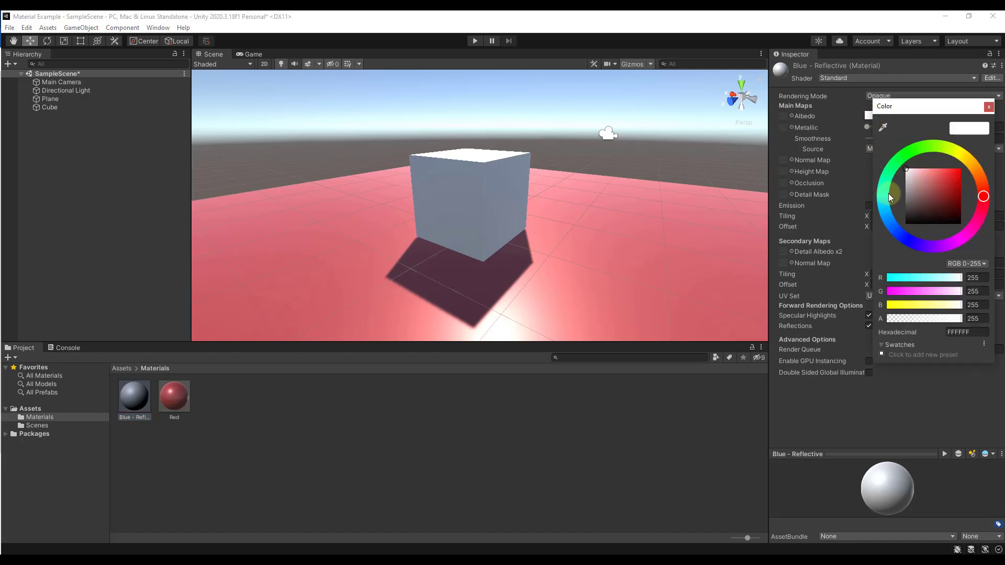
{"action": "mouse_move", "coordinate": [888, 193]}
{"action": "left_mouse_down"}
{"action": "mouse_move", "coordinate": [900, 233]}
{"action": "mouse_move", "coordinate": [915, 245]}
{"action": "mouse_move", "coordinate": [902, 235]}
{"action": "left_mouse_up"}
{"action": "left_click_drag", "start_coordinate": [923, 183], "coordinate": [953, 181]}
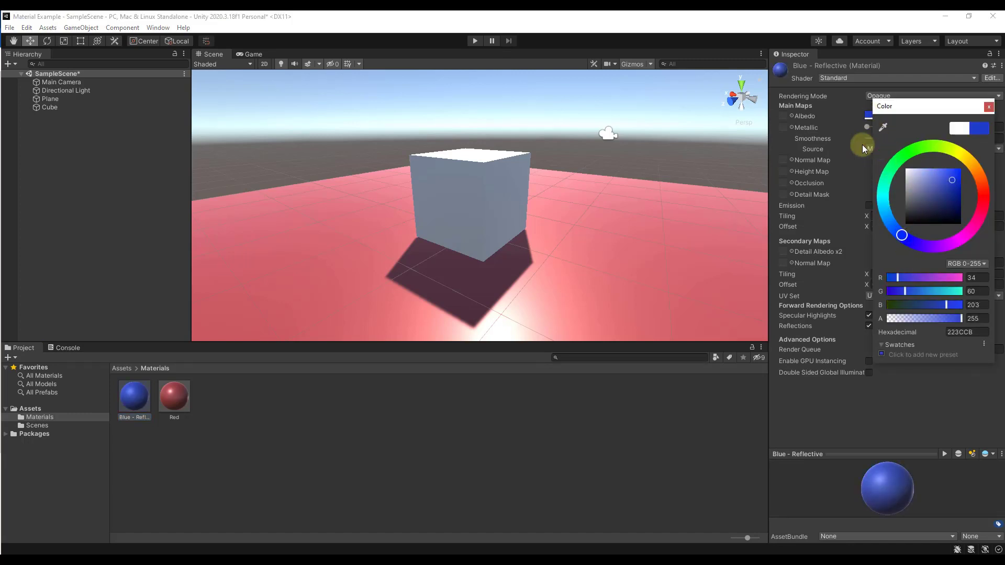
{"action": "left_click", "coordinate": [831, 137]}
{"action": "left_click_drag", "start_coordinate": [919, 140], "coordinate": [951, 139]}
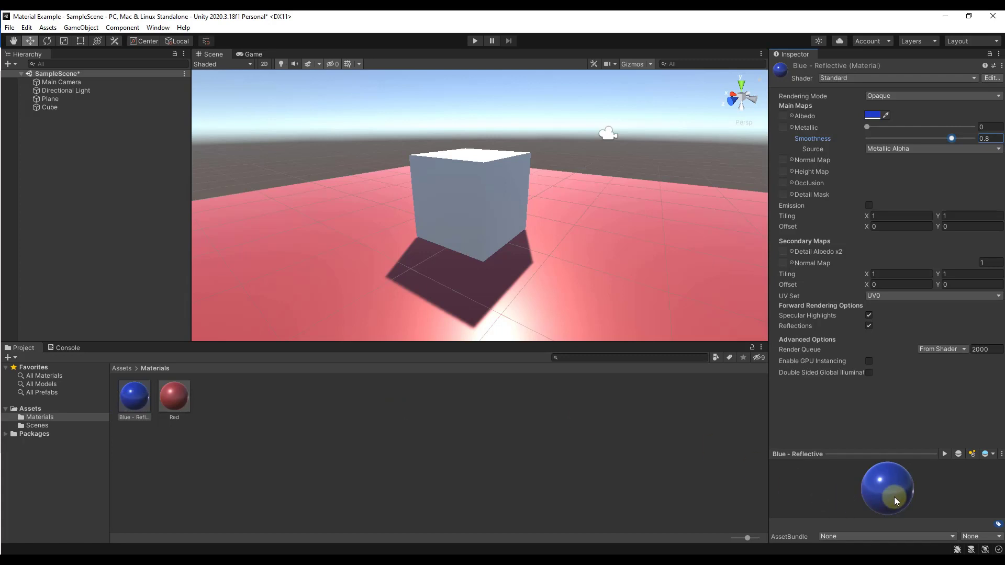
Apply the Blue - Reflective material to the cube and to the plane.
{"action": "left_click_drag", "start_coordinate": [134, 398], "coordinate": [481, 202]}
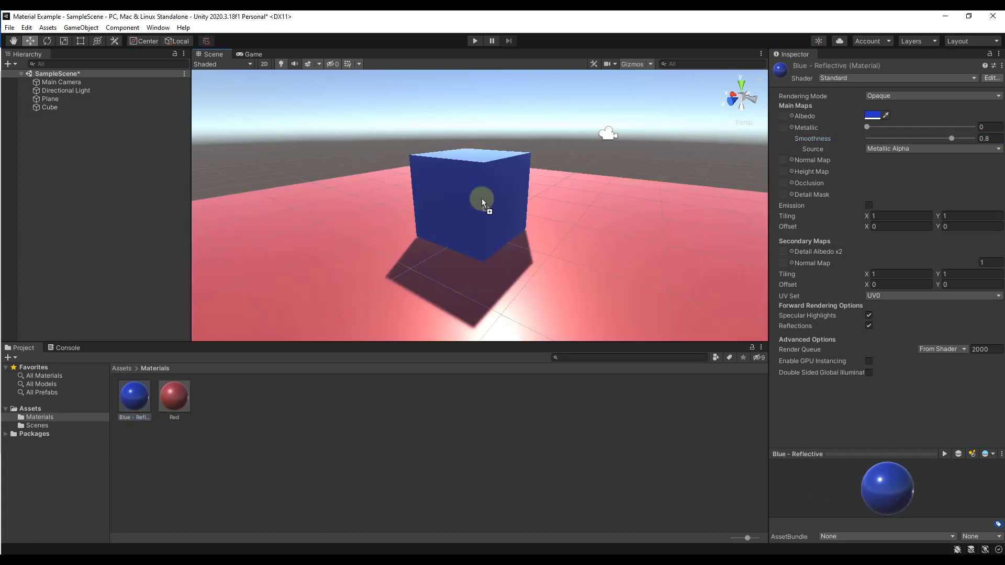
{"action": "mouse_move", "coordinate": [557, 205]}
{"action": "left_mouse_down", "text": "alt"}
{"action": "mouse_move", "coordinate": [353, 202]}
{"action": "mouse_move", "coordinate": [423, 174]}
{"action": "mouse_move", "coordinate": [573, 202]}
{"action": "mouse_move", "coordinate": [560, 203]}
{"action": "mouse_move", "coordinate": [566, 190]}
{"action": "mouse_move", "coordinate": [606, 180]}
{"action": "mouse_move", "coordinate": [603, 195]}
{"action": "mouse_move", "coordinate": [546, 207]}
{"action": "mouse_move", "coordinate": [555, 223]}
{"action": "left_mouse_up", "text": "alt"}
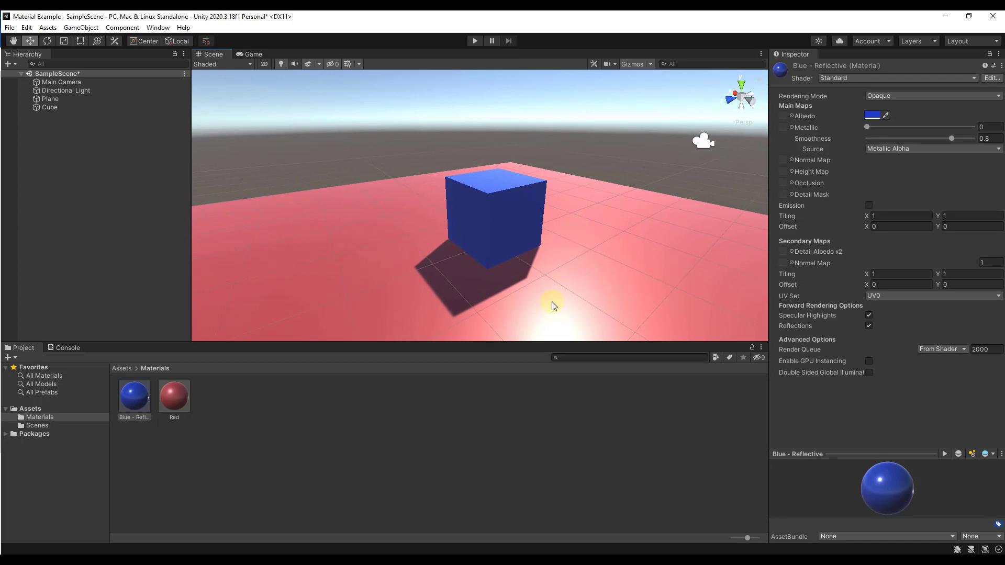
{"action": "left_click", "coordinate": [602, 255]}
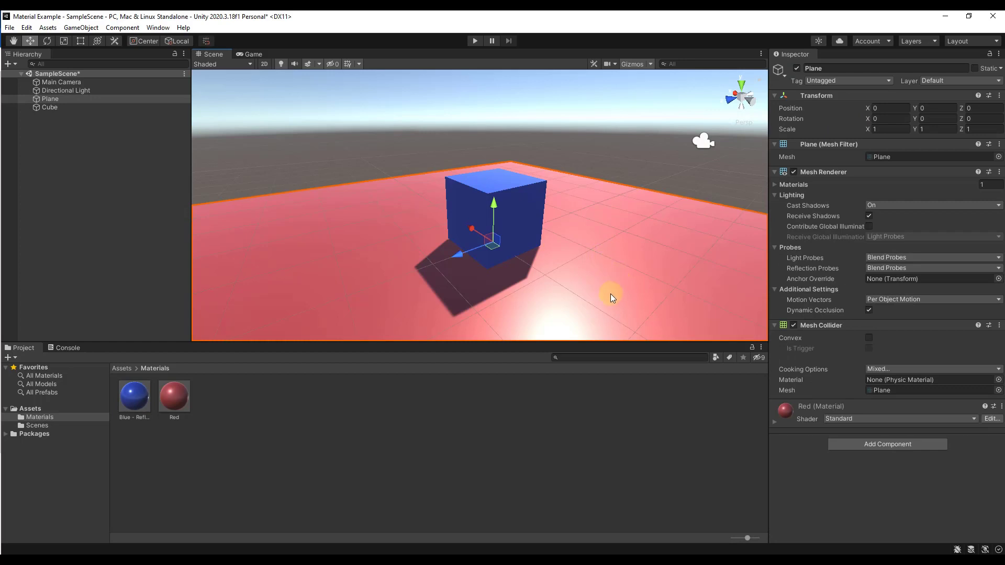
{"action": "left_click_drag", "start_coordinate": [139, 405], "coordinate": [605, 272]}
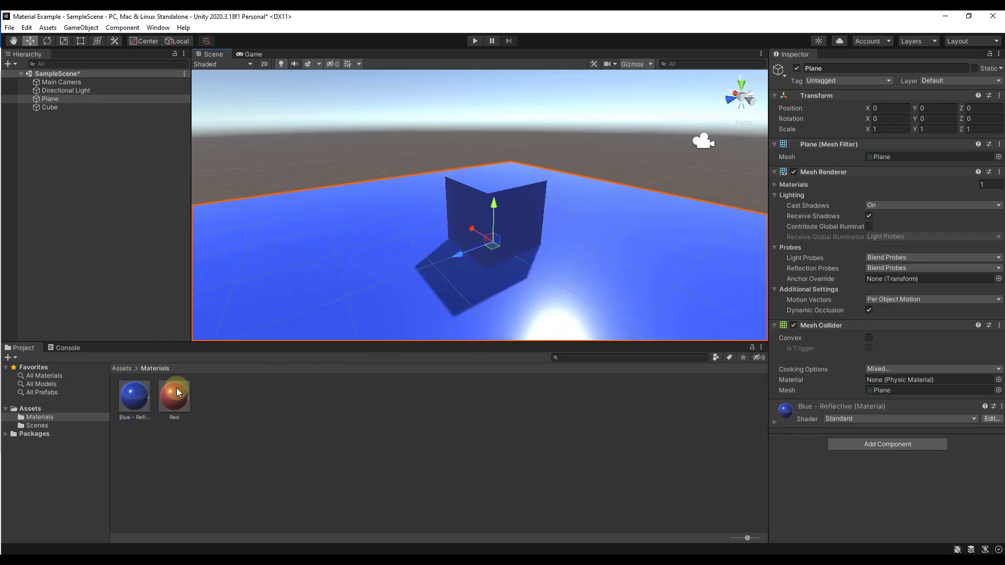
Apply the Red material to the cube and the plane, and expand its settings on the plane.
{"action": "left_click_drag", "start_coordinate": [174, 394], "coordinate": [479, 203]}
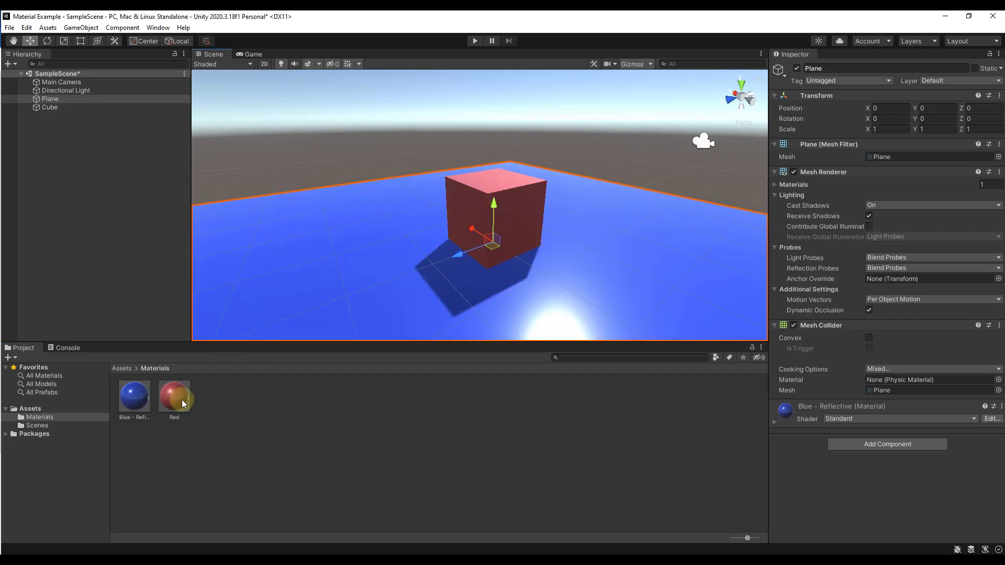
{"action": "left_click_drag", "start_coordinate": [179, 402], "coordinate": [332, 266]}
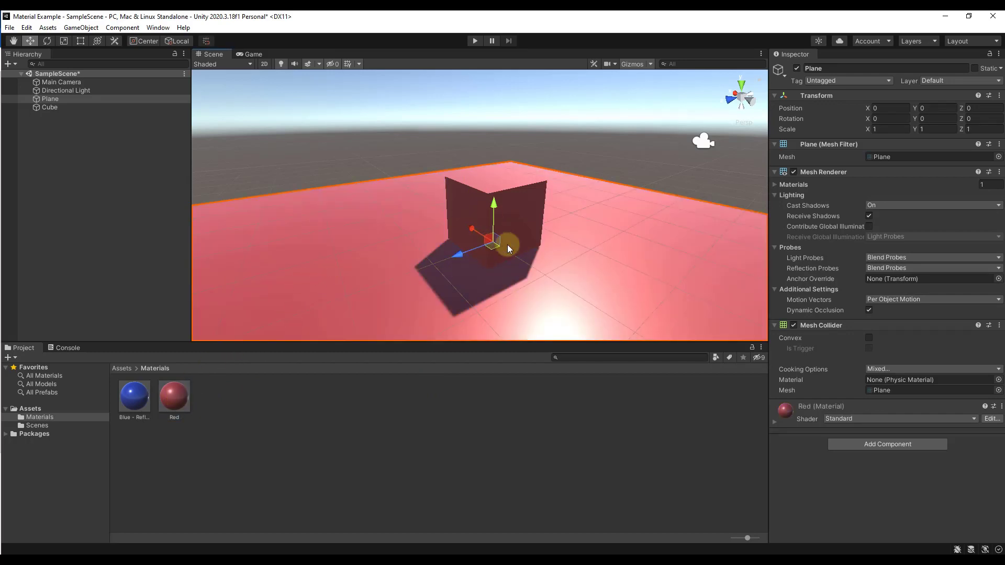
{"action": "left_click", "coordinate": [776, 422]}
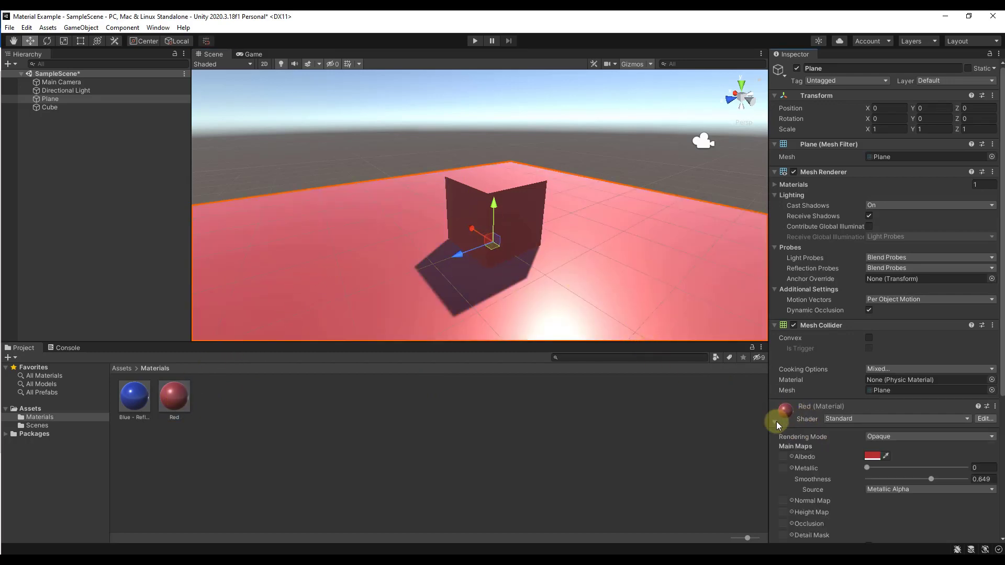
{"action": "scroll", "coordinate": [790, 415], "scroll_direction": "down", "scroll_amount": 5}
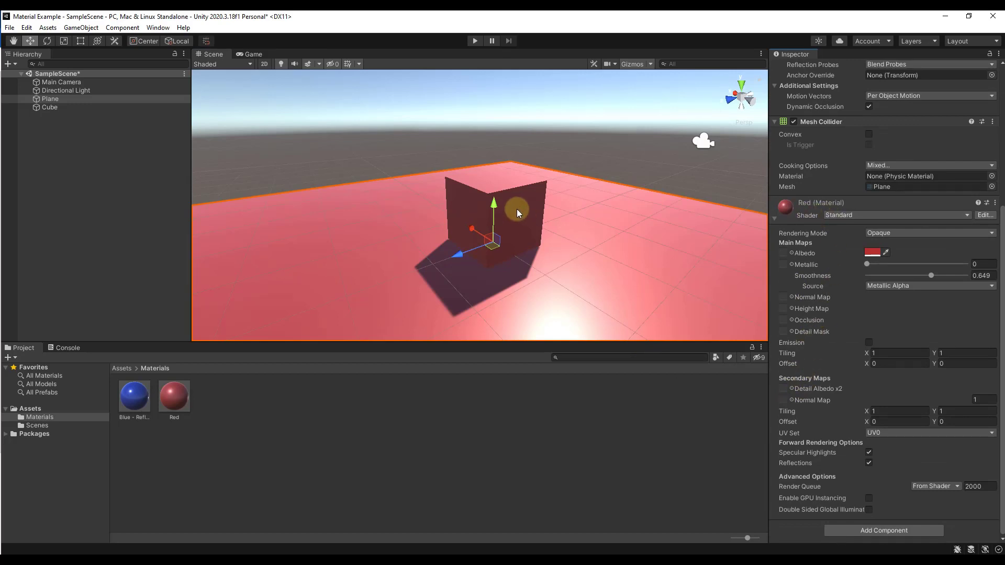
Lighten the Red material's albedo slightly through the cube's material settings.
{"action": "left_click", "coordinate": [540, 210]}
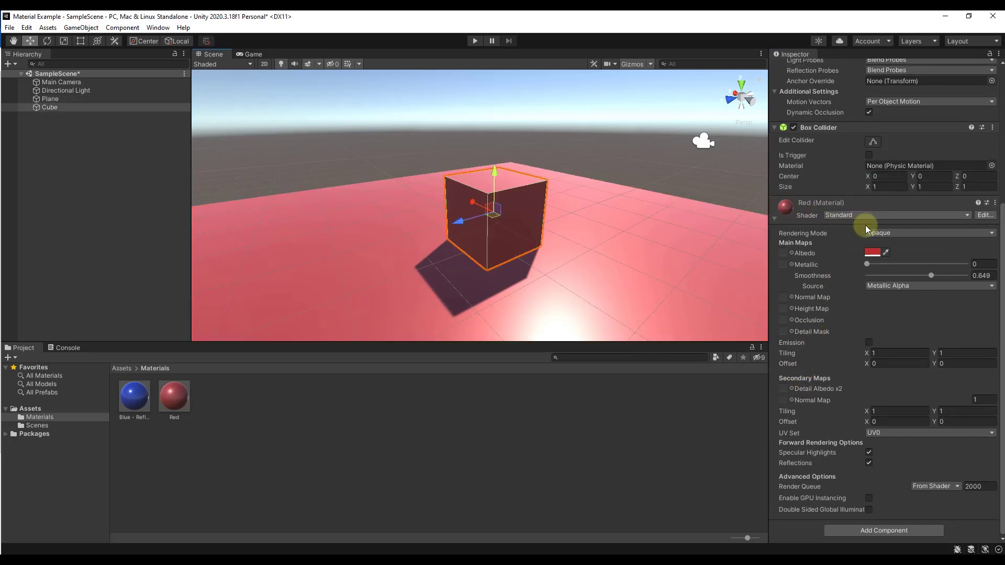
{"action": "left_click", "coordinate": [871, 253]}
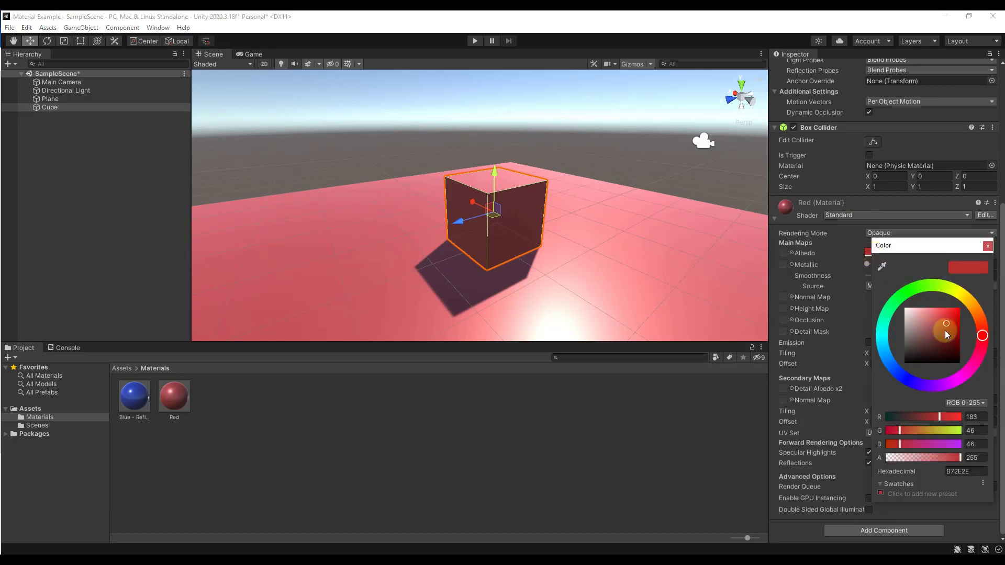
{"action": "mouse_move", "coordinate": [946, 331]}
{"action": "left_mouse_down"}
{"action": "mouse_move", "coordinate": [909, 364]}
{"action": "mouse_move", "coordinate": [952, 317]}
{"action": "mouse_move", "coordinate": [942, 322]}
{"action": "left_mouse_up"}
Check the Red material's albedo on the plane and on the cube.
{"action": "left_click", "coordinate": [464, 215]}
{"action": "left_click", "coordinate": [515, 207]}
{"action": "left_click", "coordinate": [607, 238]}
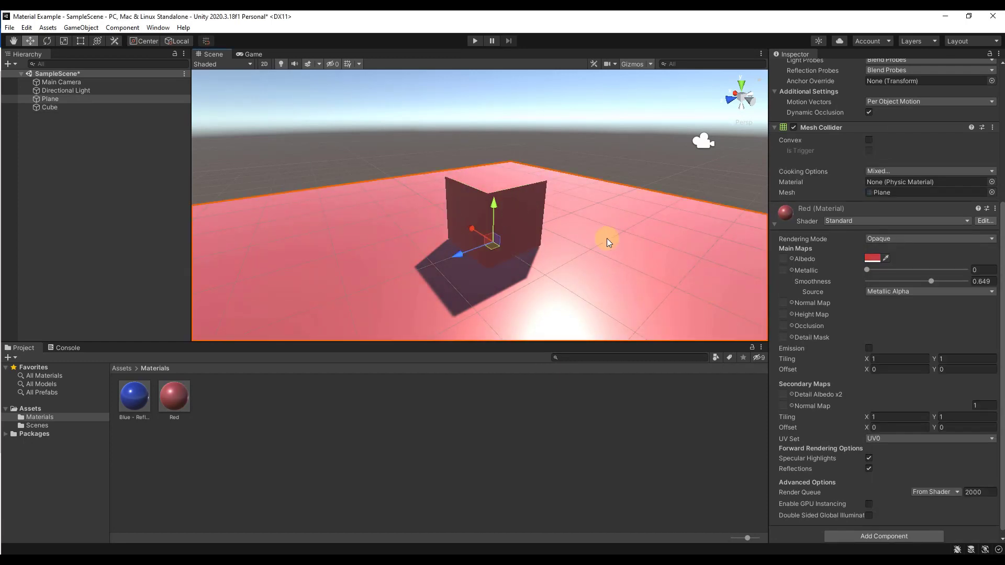
{"action": "left_click", "coordinate": [521, 195]}
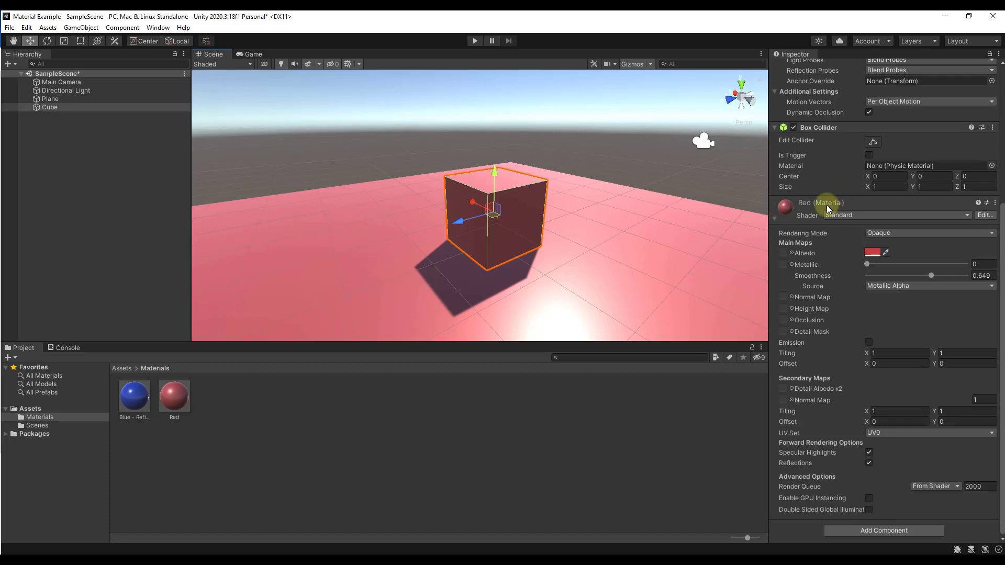
Reapply the Red material to the plane and select the Red material in the Materials folder.
{"action": "left_click_drag", "start_coordinate": [178, 409], "coordinate": [602, 272]}
{"action": "left_click", "coordinate": [653, 209]}
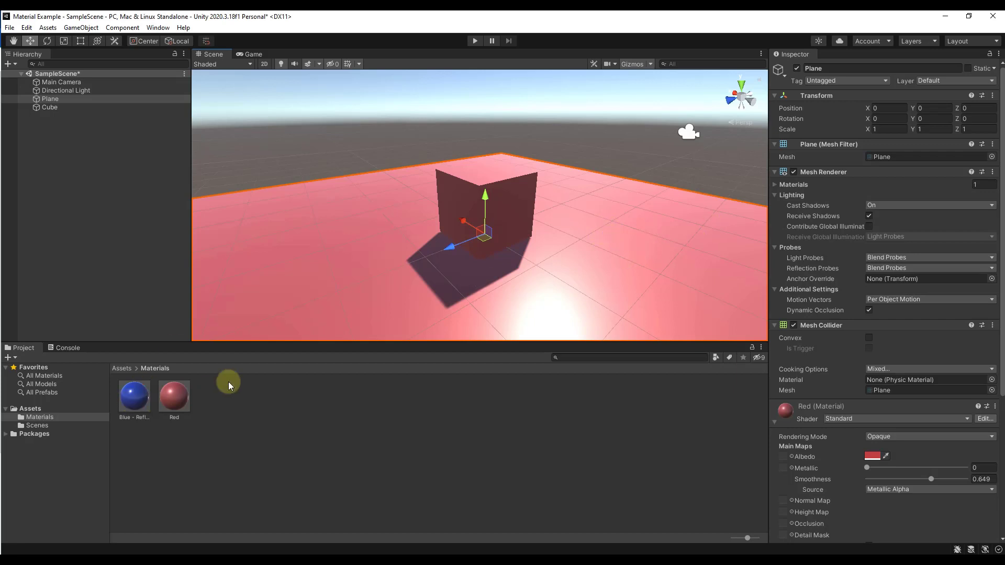
{"action": "left_click", "coordinate": [175, 400]}
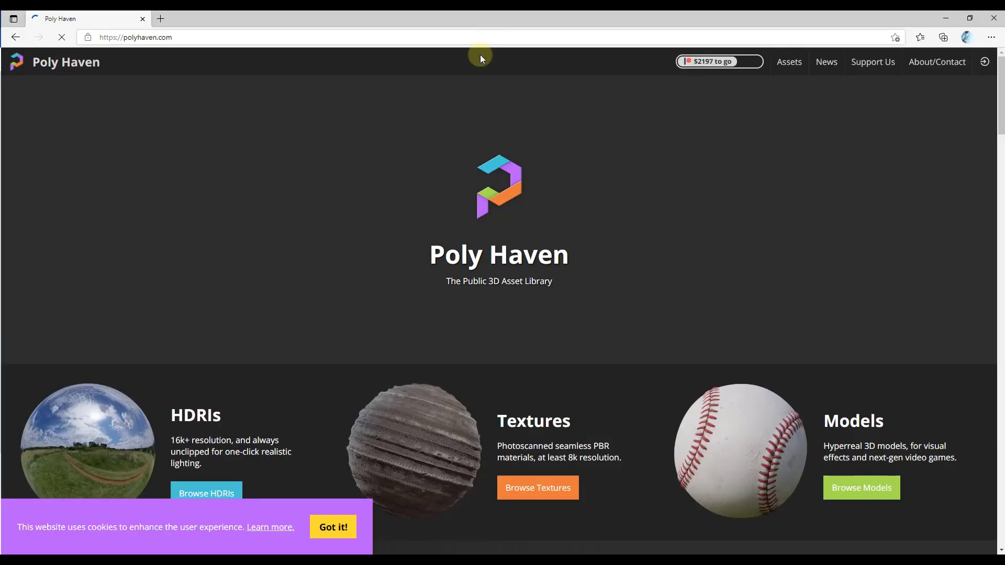
On the Poly Haven website, accept the cookie notice and browse the Floor textures.
{"action": "left_click", "coordinate": [329, 528]}
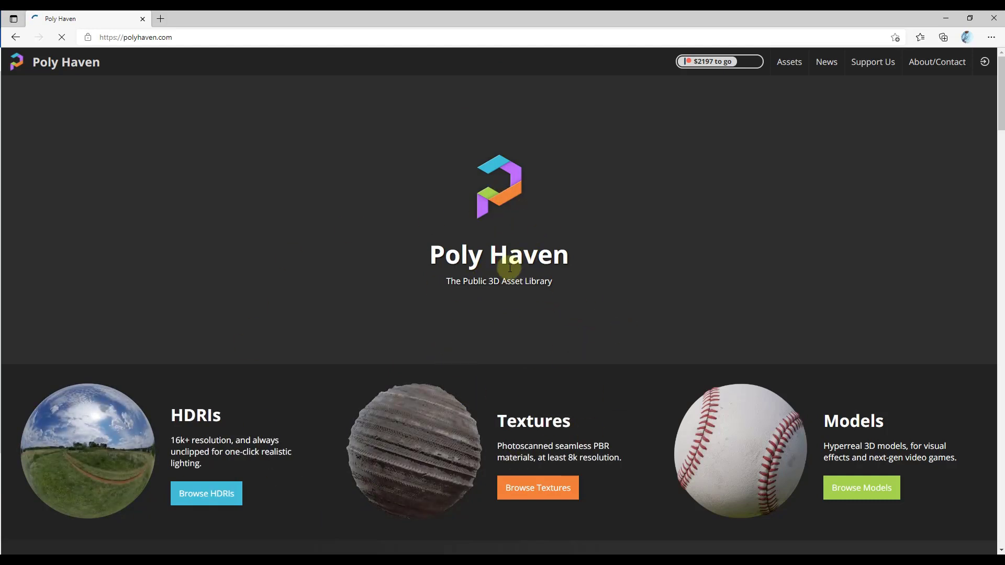
{"action": "scroll", "coordinate": [565, 225], "scroll_direction": "down", "scroll_amount": 3}
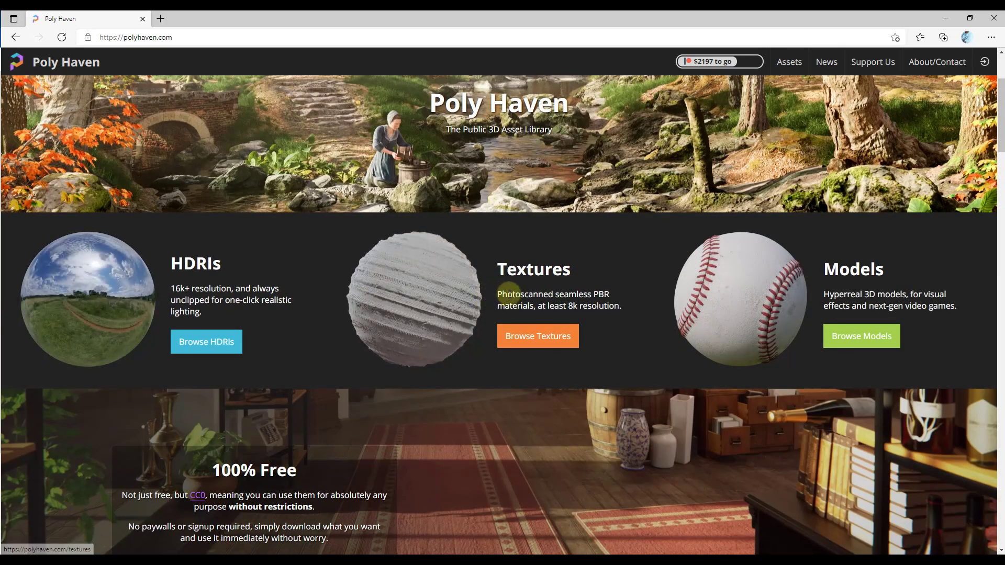
{"action": "left_click", "coordinate": [541, 344]}
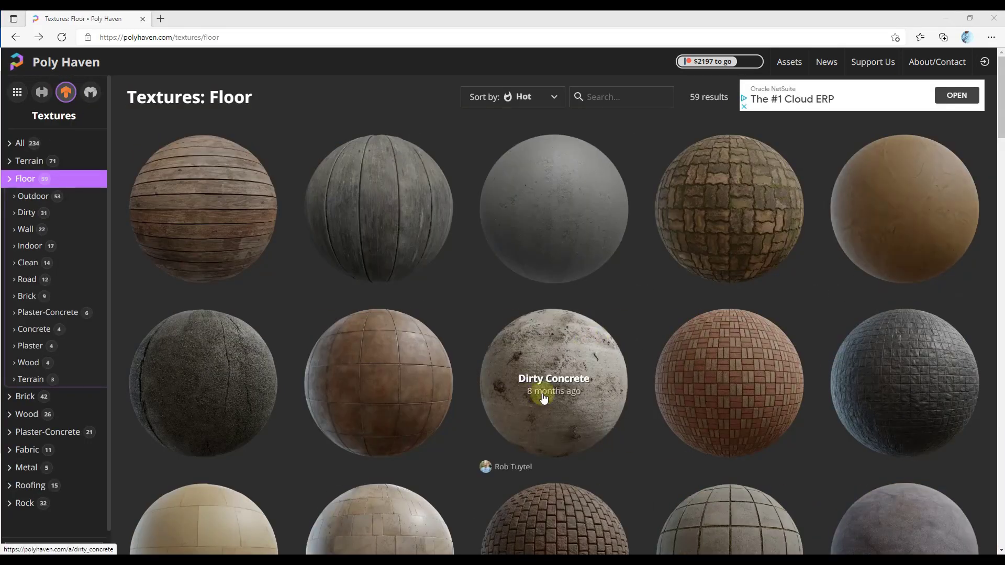
Look through the Floor textures and open the Dirty Concrete texture.
{"action": "scroll", "coordinate": [535, 269], "scroll_direction": "down", "scroll_amount": 4}
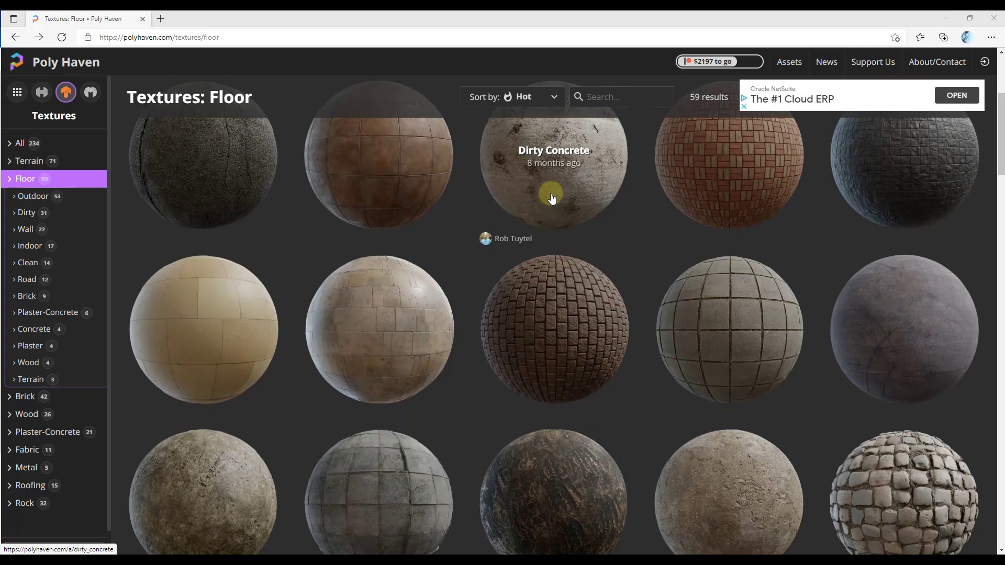
{"action": "scroll", "coordinate": [548, 191], "scroll_direction": "up", "scroll_amount": 1}
{"action": "left_click", "coordinate": [546, 239]}
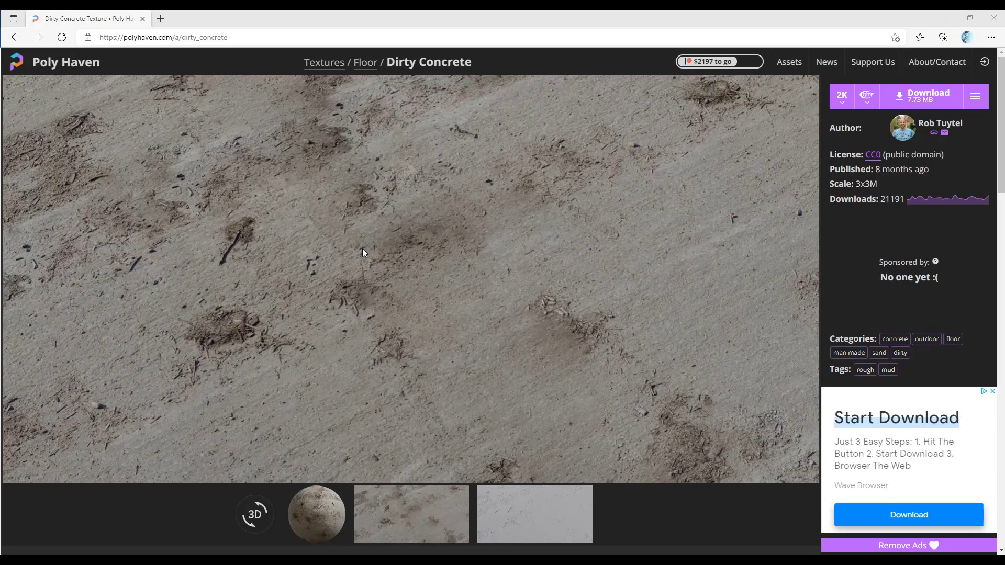
List the individual Dirty Concrete map files and preview the Normal map.
{"action": "left_click", "coordinate": [975, 96]}
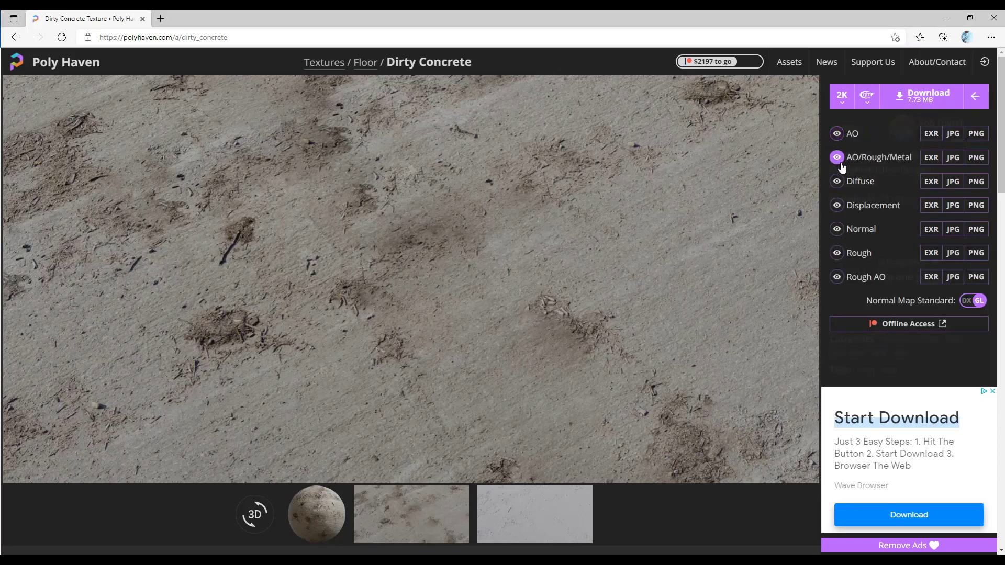
{"action": "left_click", "coordinate": [837, 230]}
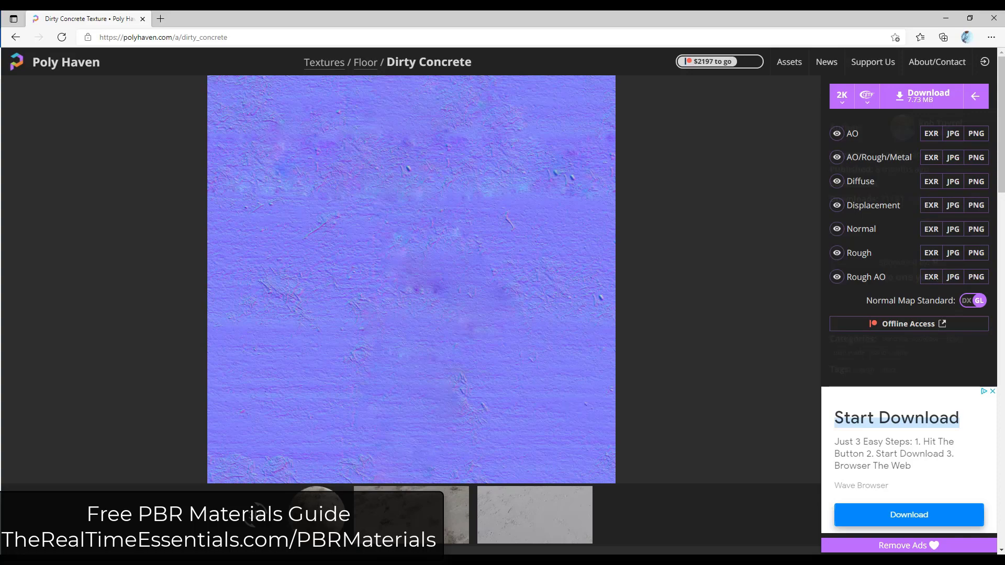
Look through the PBR materials guide PDF, from the cover to the pages on the major maps and the diffuse map.
{"action": "mouse_move", "coordinate": [291, 554]}
{"action": "left_click", "coordinate": [259, 529]}
{"action": "scroll", "coordinate": [576, 267], "scroll_direction": "up", "scroll_amount": 10}
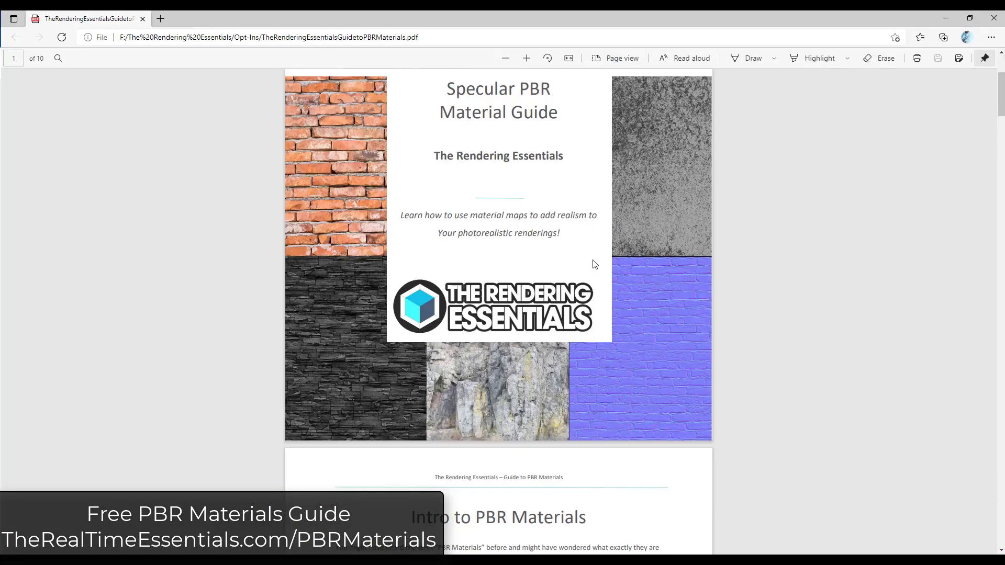
{"action": "scroll", "coordinate": [562, 277], "scroll_direction": "down", "scroll_amount": 15}
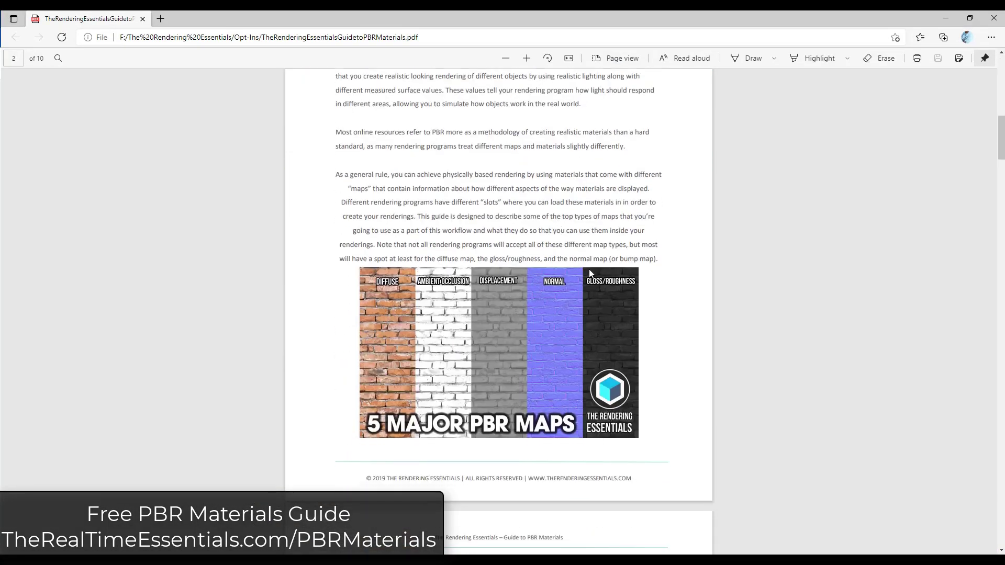
{"action": "scroll", "coordinate": [595, 297], "scroll_direction": "down", "scroll_amount": 10}
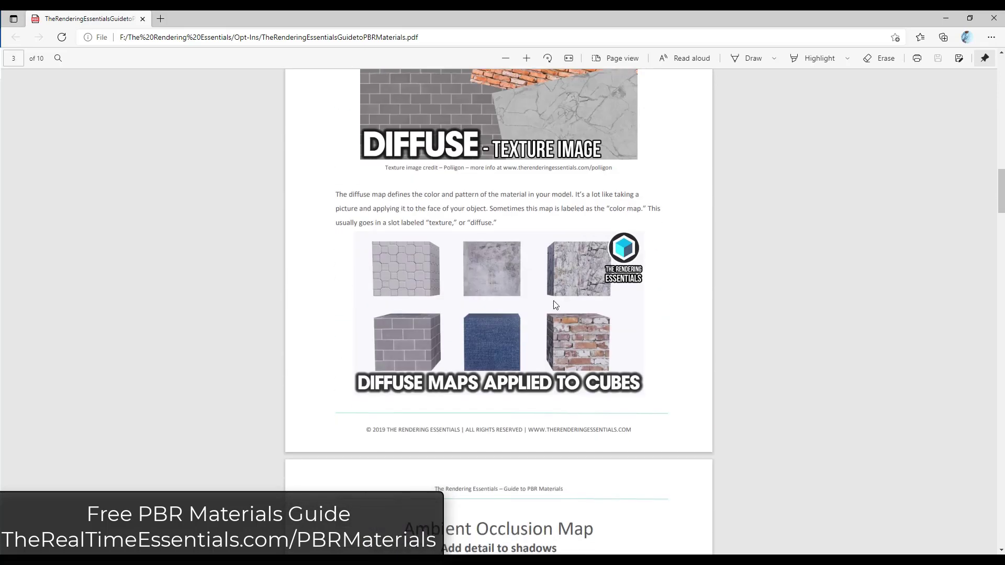
{"action": "scroll", "coordinate": [492, 383], "scroll_direction": "down", "scroll_amount": 5}
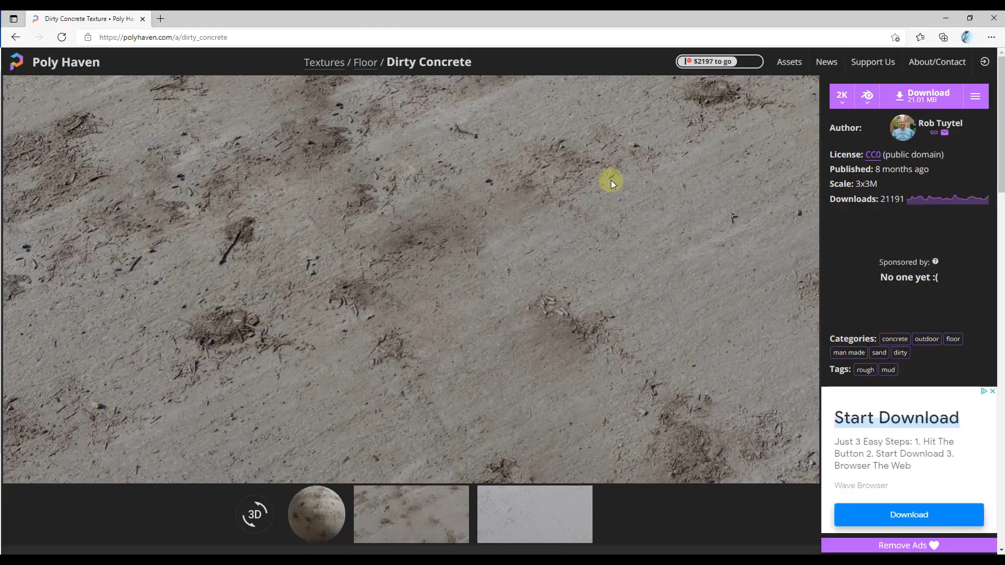
Download the Dirty Concrete texture from Poly Haven in glTF format at 2K resolution.
{"action": "left_click", "coordinate": [867, 96]}
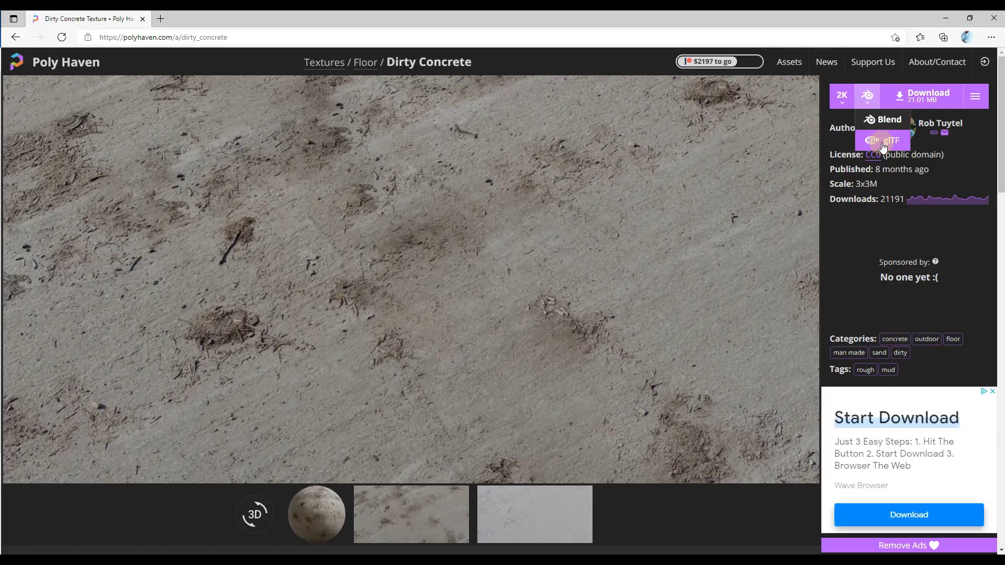
{"action": "left_click", "coordinate": [883, 147]}
{"action": "left_click", "coordinate": [843, 95]}
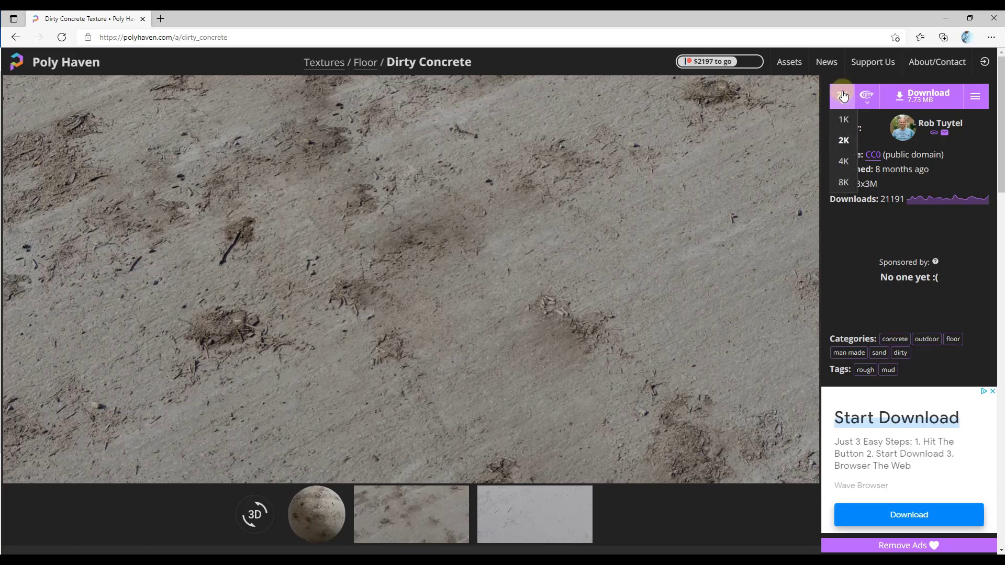
{"action": "left_click", "coordinate": [924, 96]}
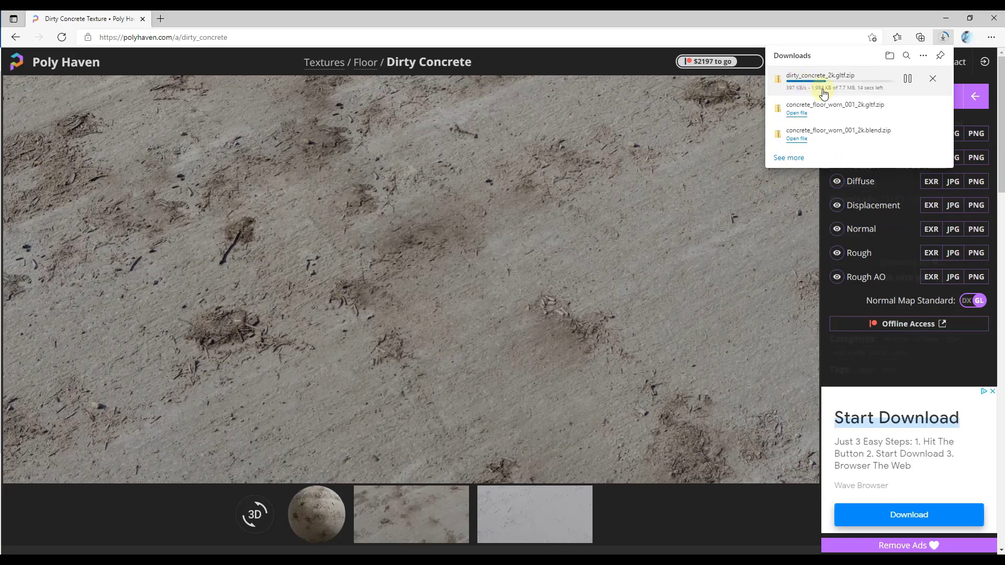
Open the textures folder inside the downloaded dirty_concrete_2k.gltf folder and show its images as extra large icons.
{"action": "left_click", "coordinate": [797, 139]}
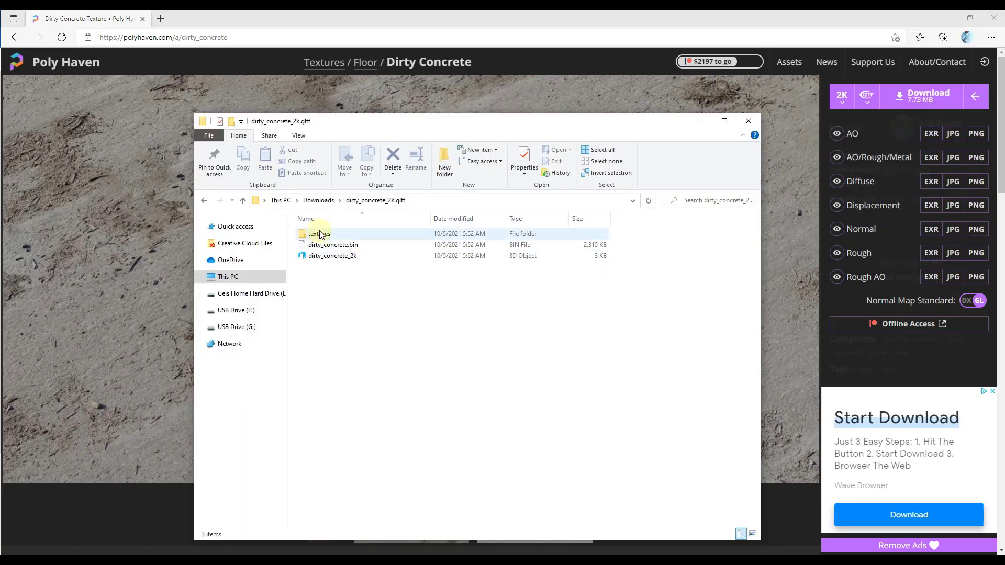
{"action": "double_click", "coordinate": [320, 230]}
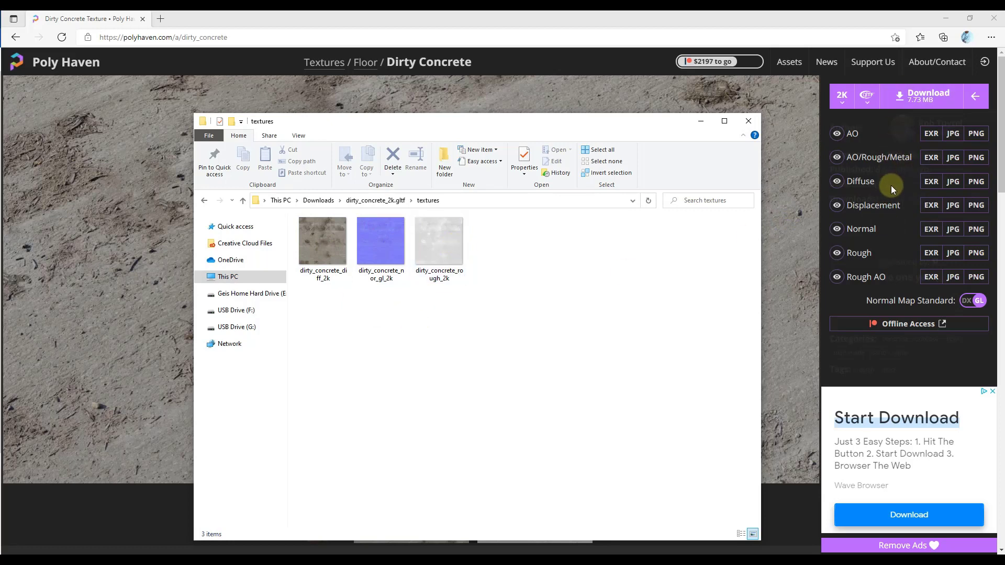
{"action": "right_click", "coordinate": [354, 314]}
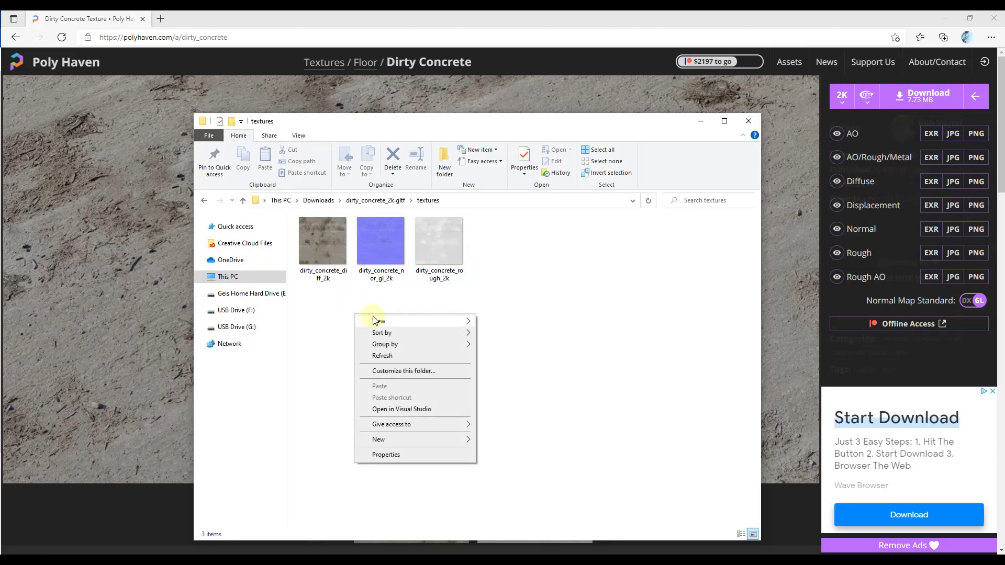
{"action": "mouse_move", "coordinate": [387, 321]}
{"action": "left_click", "coordinate": [528, 324]}
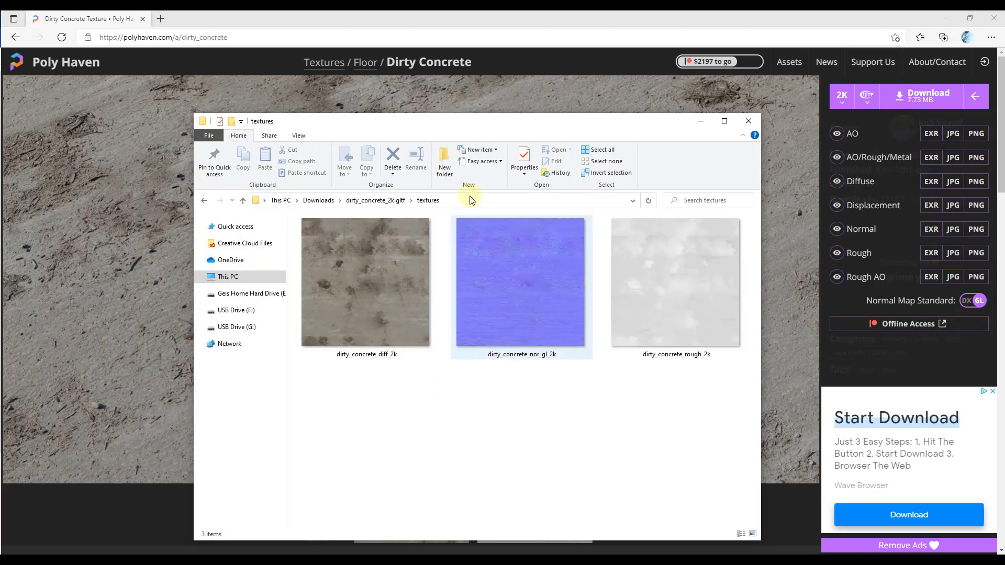
{"action": "left_click_drag", "start_coordinate": [478, 119], "coordinate": [471, 49]}
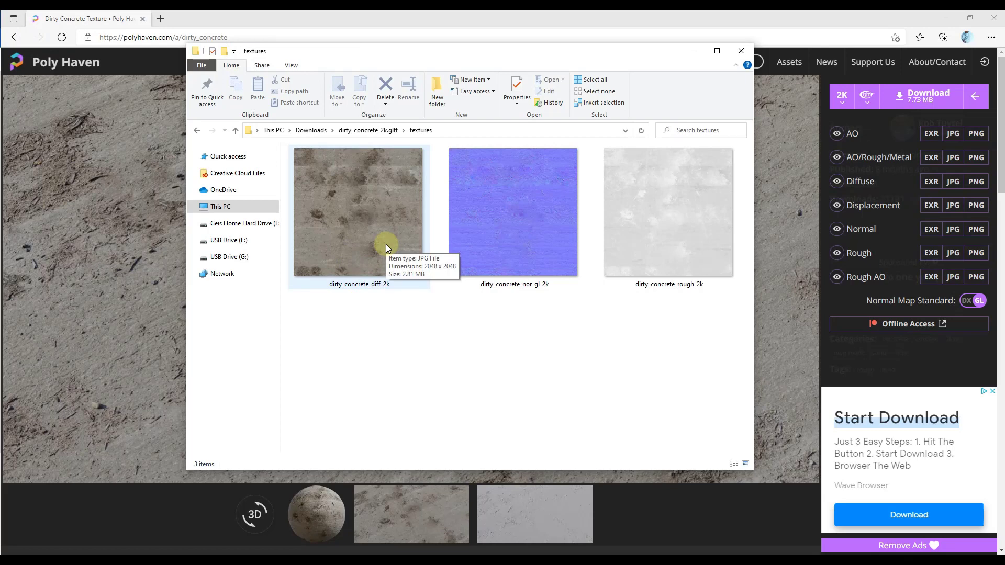
View the dirty_concrete_diff_2k image at full size and examine the surface detail of dirty_concrete_nor_gl_2k up close.
{"action": "double_click", "coordinate": [381, 212]}
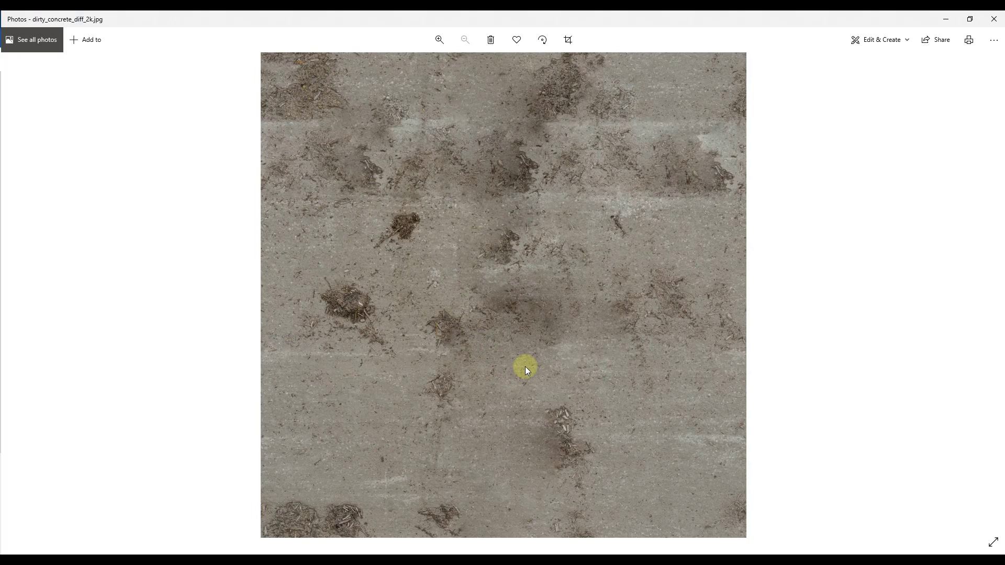
{"action": "left_click", "coordinate": [992, 20]}
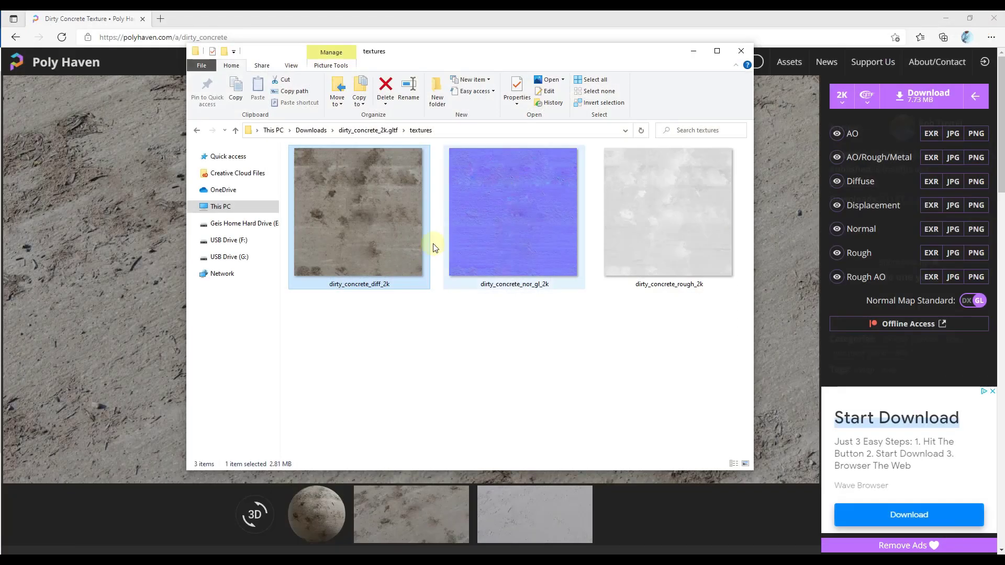
{"action": "left_click", "coordinate": [524, 247]}
{"action": "double_click", "coordinate": [525, 247]}
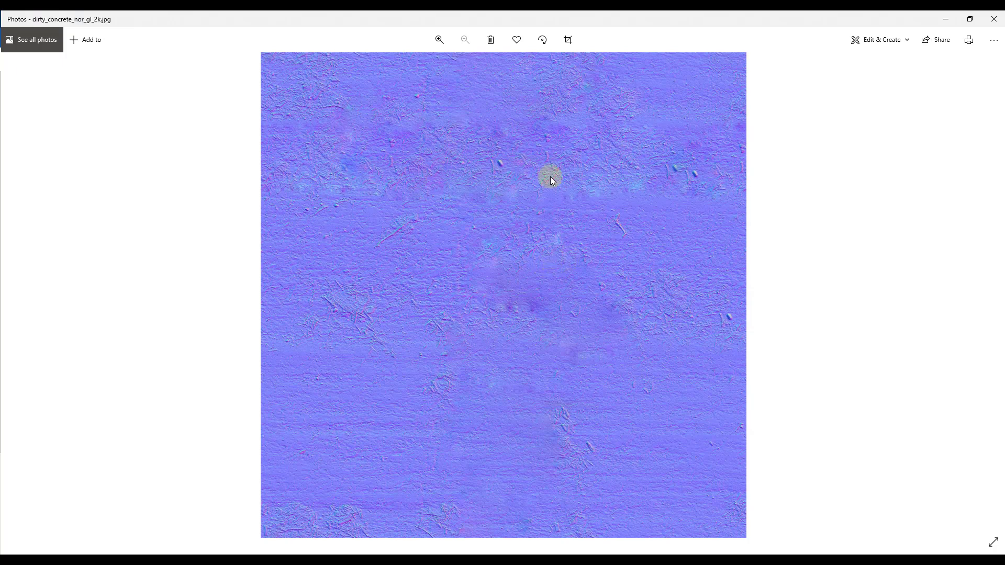
{"action": "left_click", "coordinate": [438, 39]}
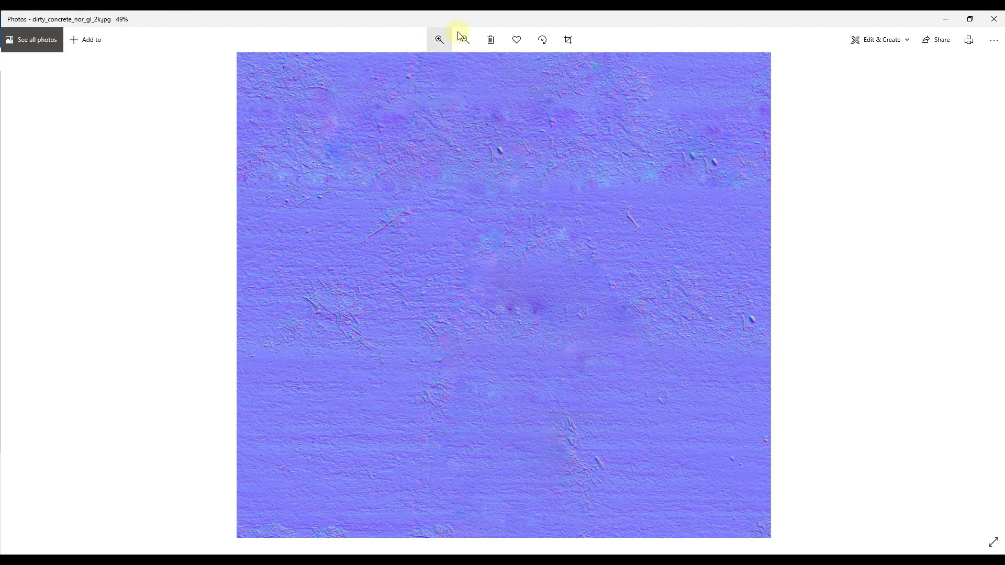
{"action": "left_click", "coordinate": [437, 38]}
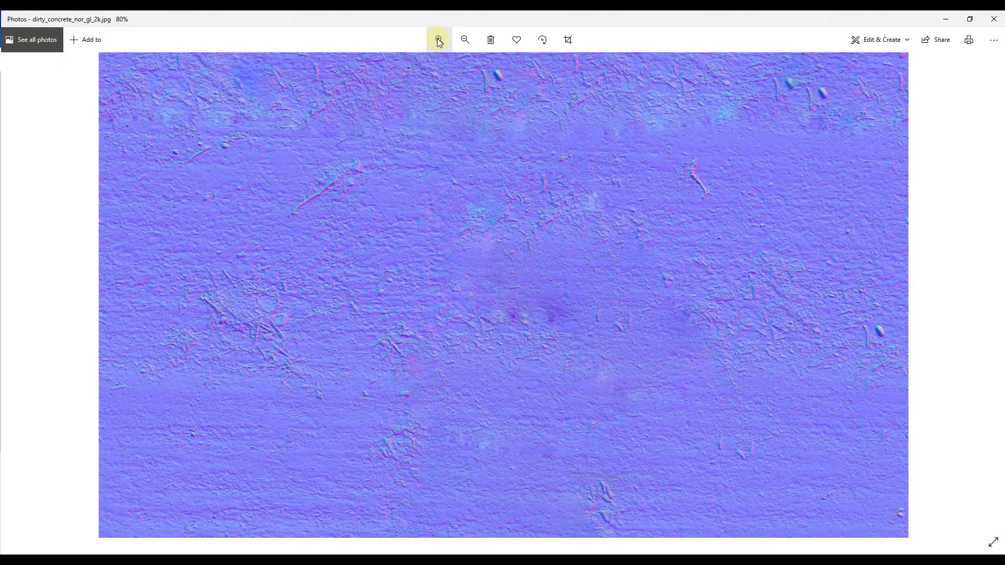
{"action": "left_click", "coordinate": [437, 39]}
{"action": "left_click", "coordinate": [436, 44]}
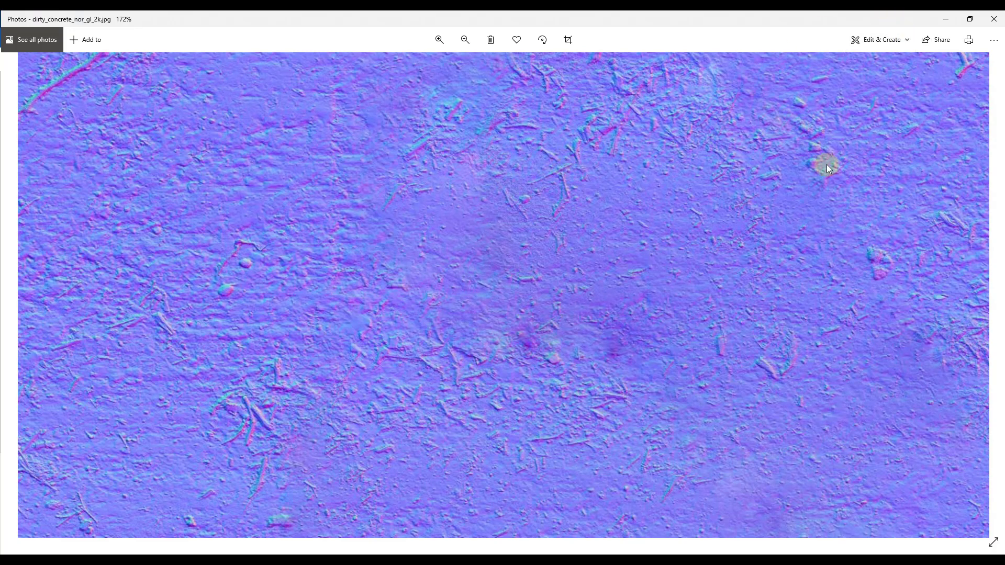
{"action": "left_click", "coordinate": [994, 18]}
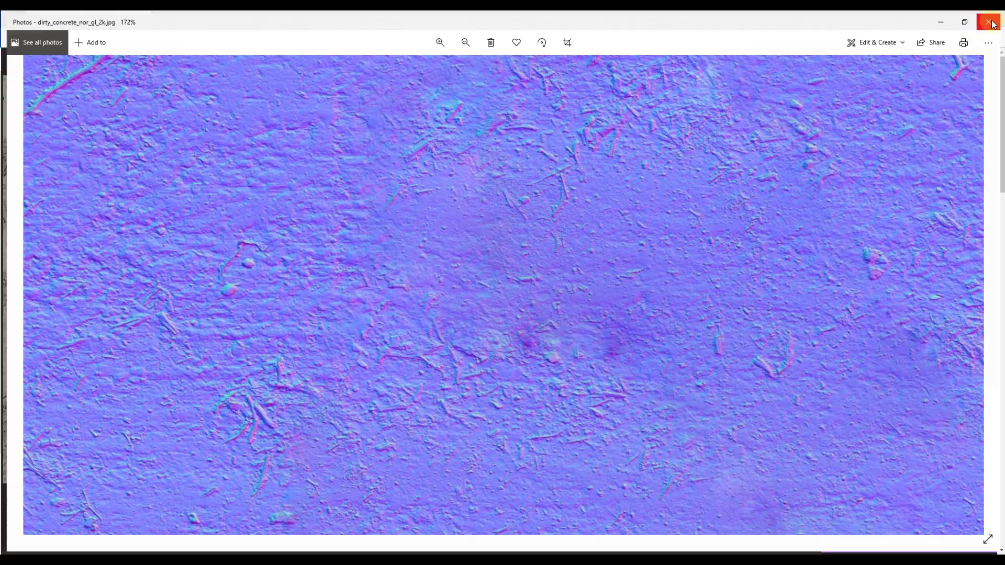
View the dirty_concrete_rough_2k image at full size, and close the textures folder window.
{"action": "double_click", "coordinate": [623, 233]}
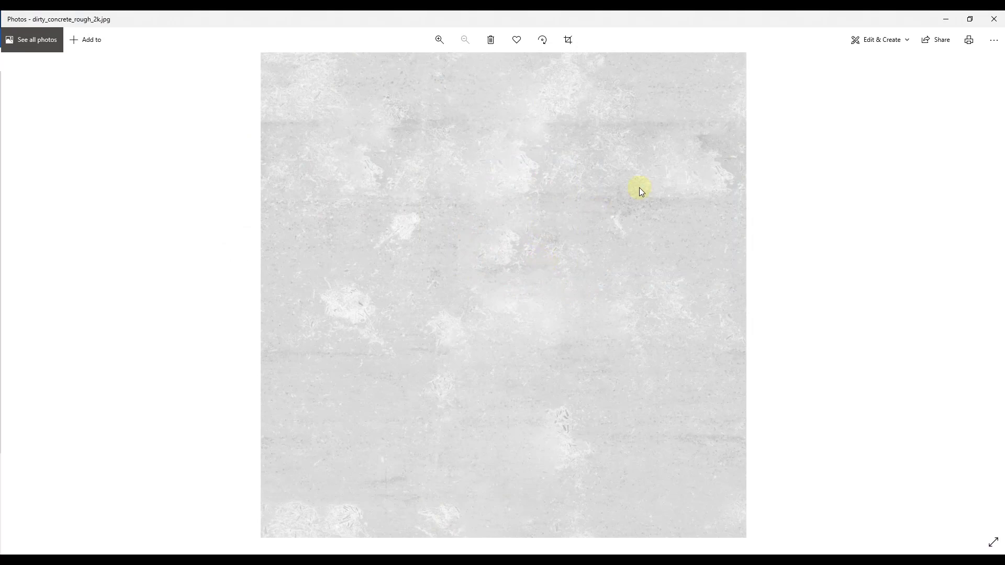
{"action": "left_click", "coordinate": [994, 19]}
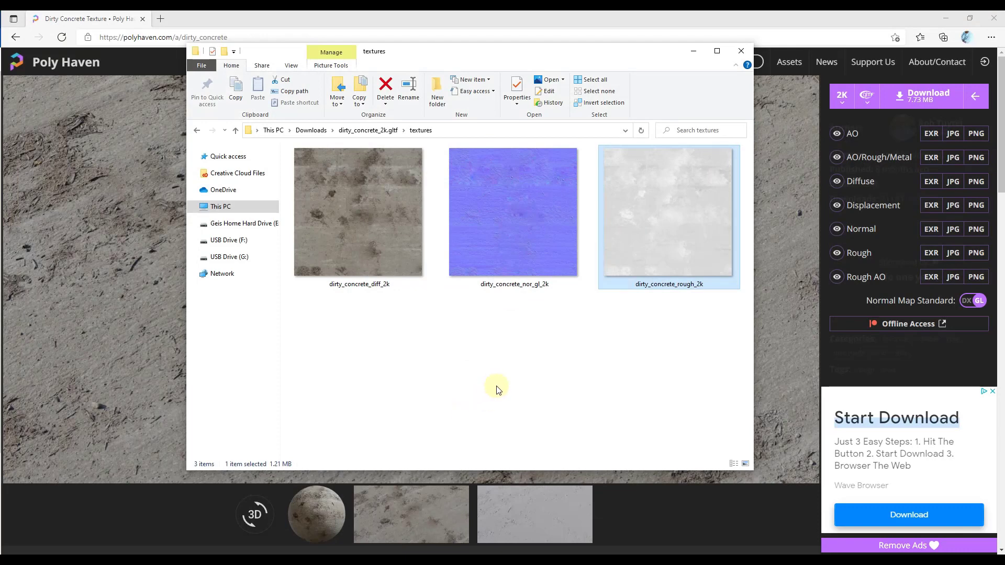
{"action": "left_click", "coordinate": [741, 51]}
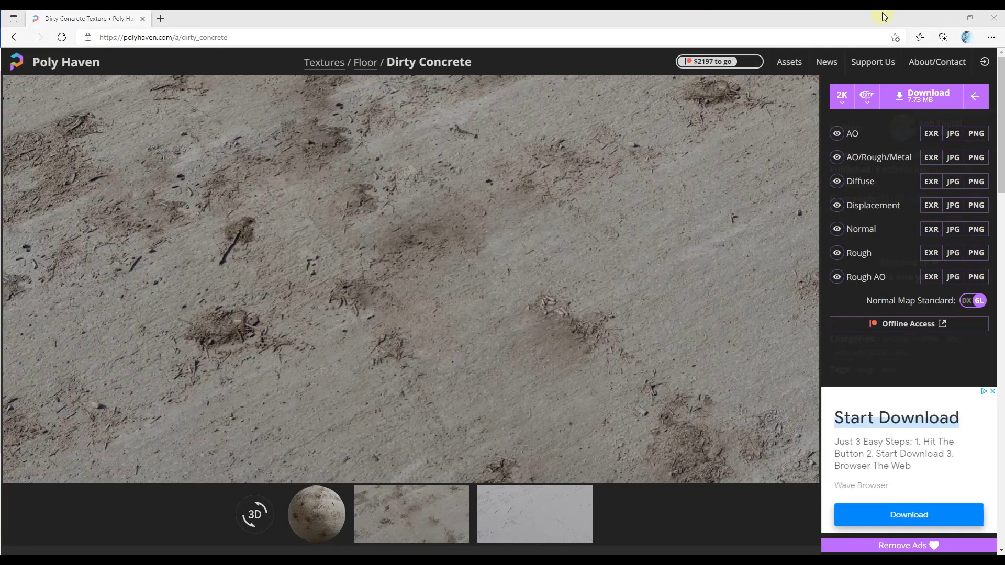
Switch to Unity, create a material named Ground - Dirty Concrete in the Materials folder and apply it to the plane.
{"action": "left_click", "coordinate": [950, 17]}
{"action": "left_click", "coordinate": [756, 419]}
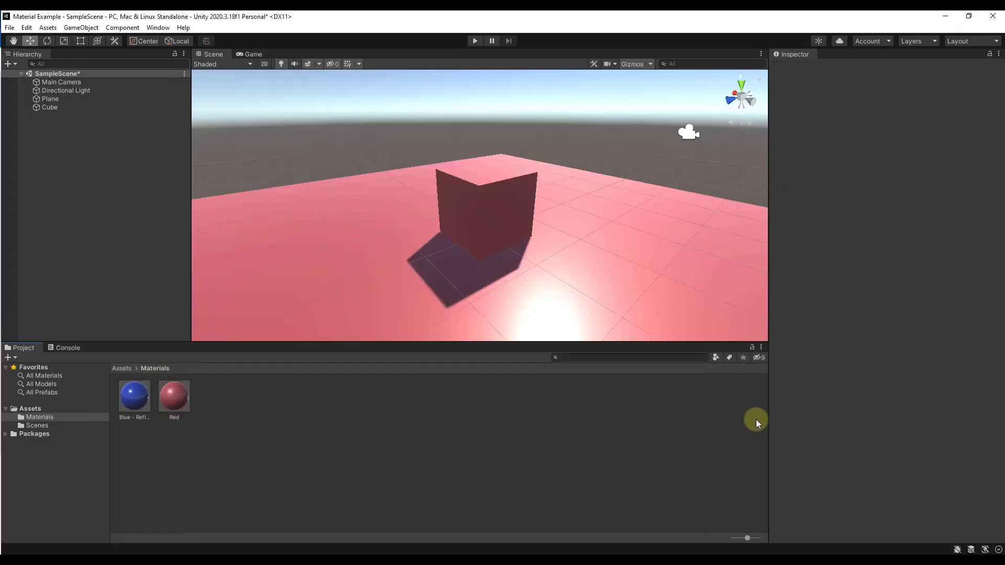
{"action": "right_click", "coordinate": [242, 404]}
{"action": "mouse_move", "coordinate": [323, 130]}
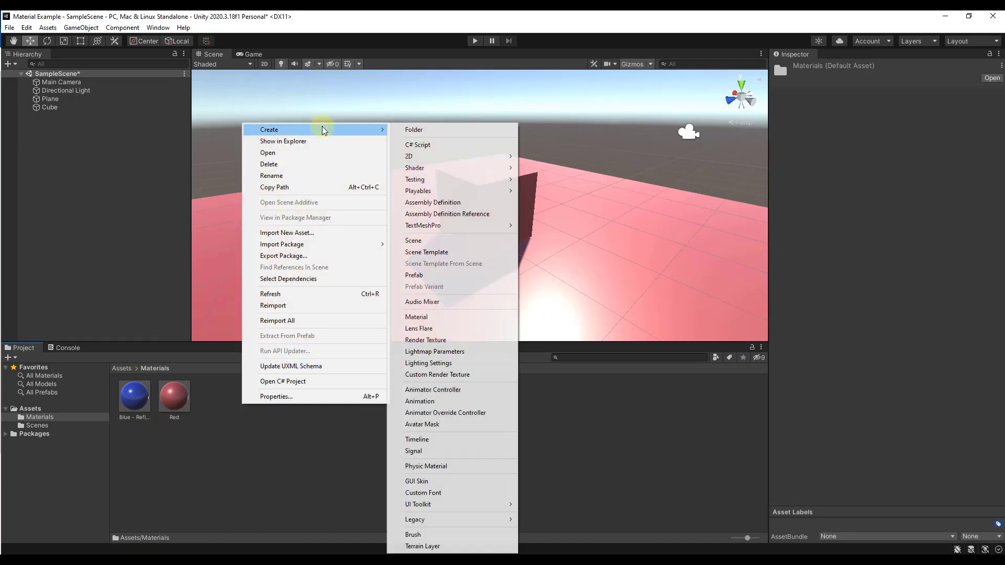
{"action": "left_click", "coordinate": [437, 317]}
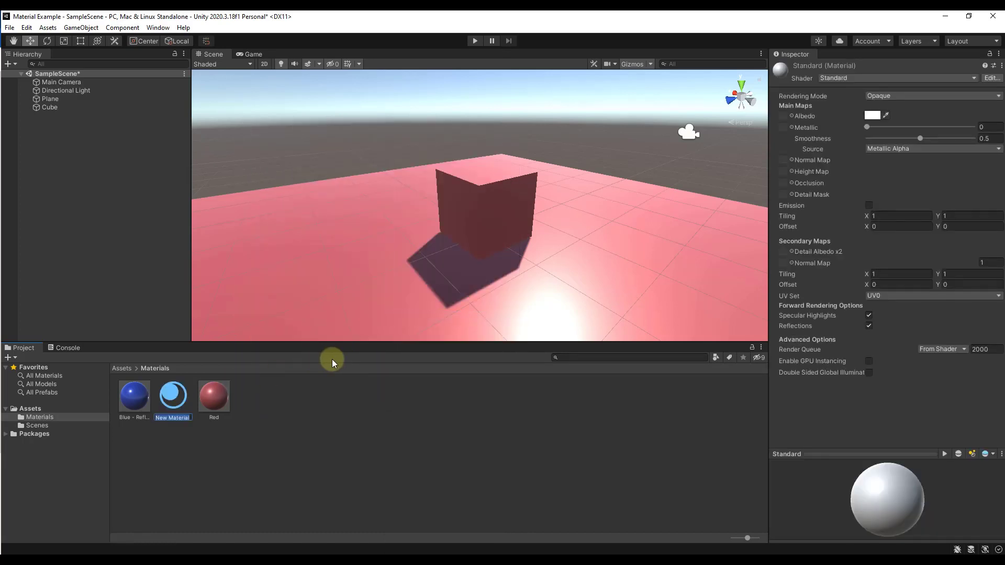
{"action": "type", "text": "Ground - Di"}
{"action": "type", "text": "rty Concrete"}
{"action": "key", "text": "Return"}
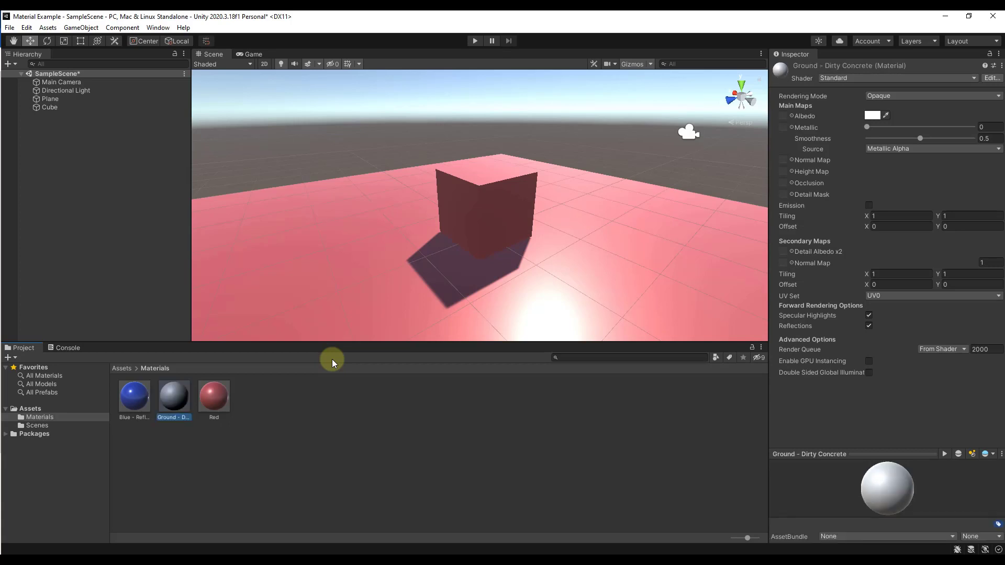
{"action": "left_click_drag", "start_coordinate": [174, 405], "coordinate": [532, 295]}
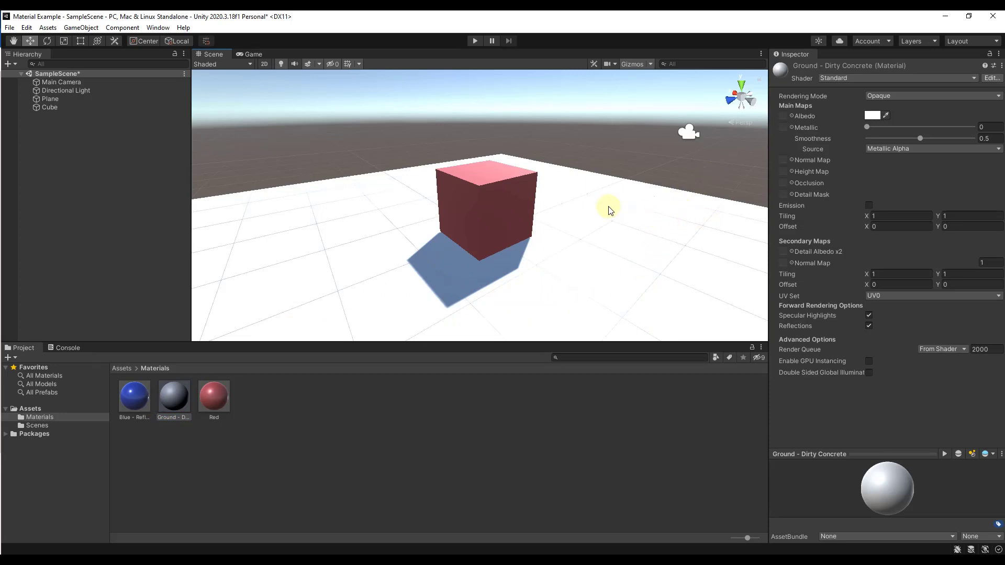
Check the downloaded texture files and the textures available in the project for the Ground - Dirty Concrete material's albedo.
{"action": "key", "text": "alt+Tab"}
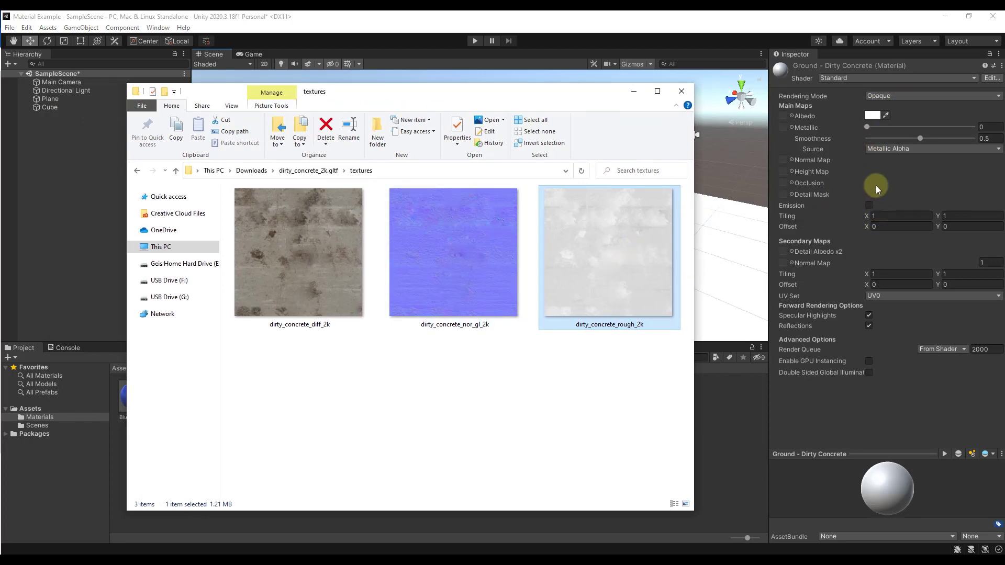
{"action": "left_click_drag", "start_coordinate": [550, 98], "coordinate": [87, 119]}
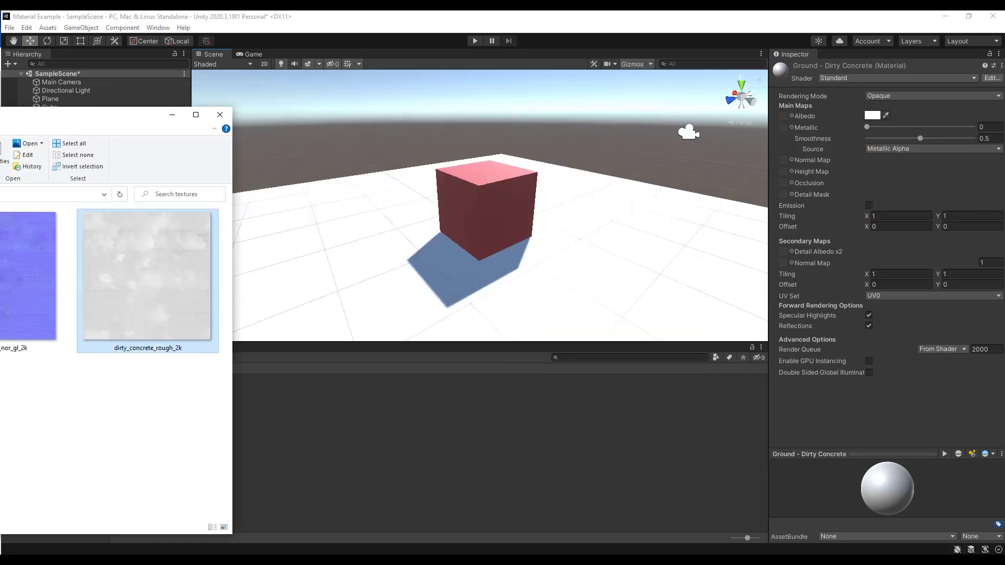
{"action": "key", "text": "alt+Tab"}
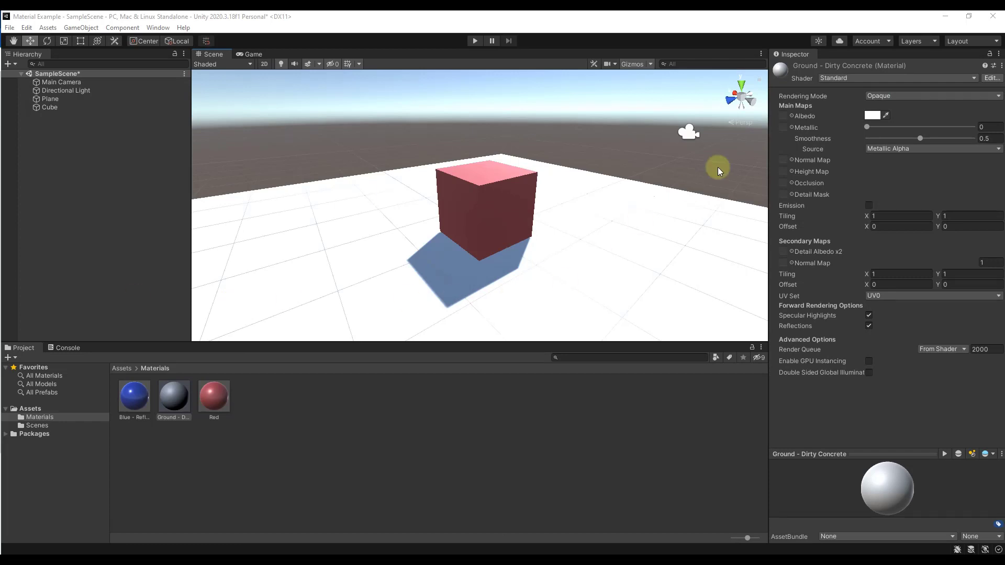
{"action": "left_click", "coordinate": [791, 116]}
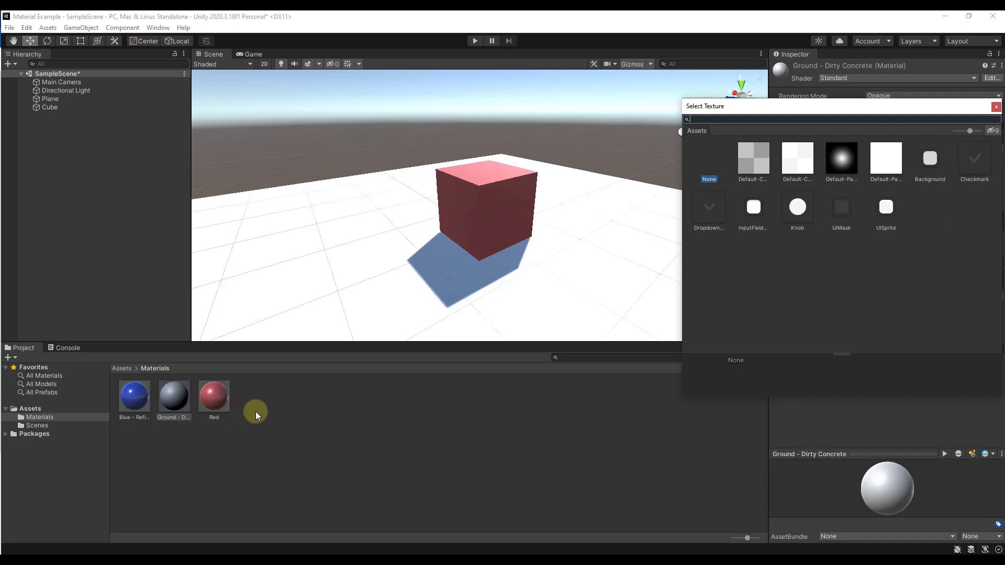
Create a folder named Textures in the project's Assets folder and open it.
{"action": "left_click", "coordinate": [120, 369]}
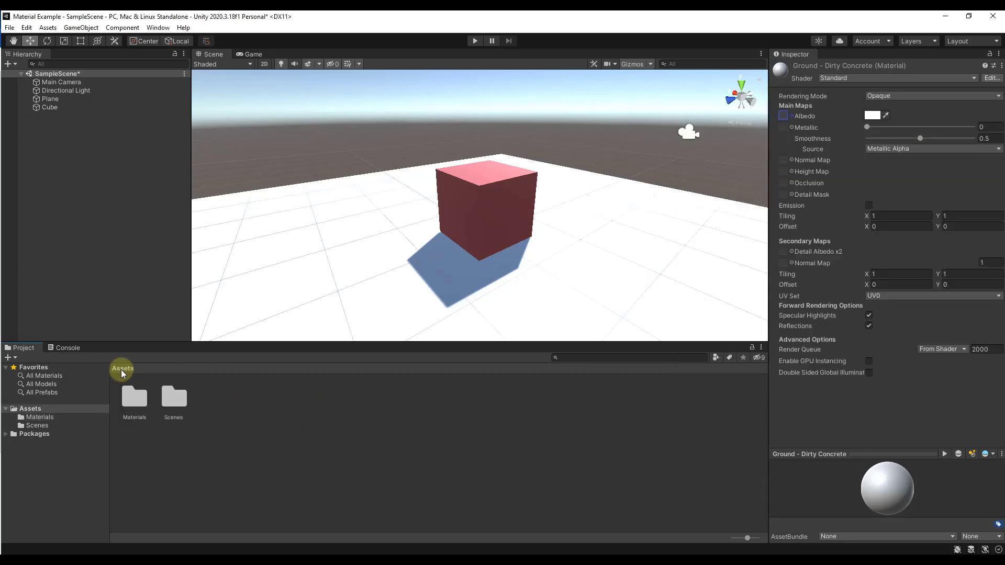
{"action": "right_click", "coordinate": [237, 417]}
{"action": "mouse_move", "coordinate": [332, 143]}
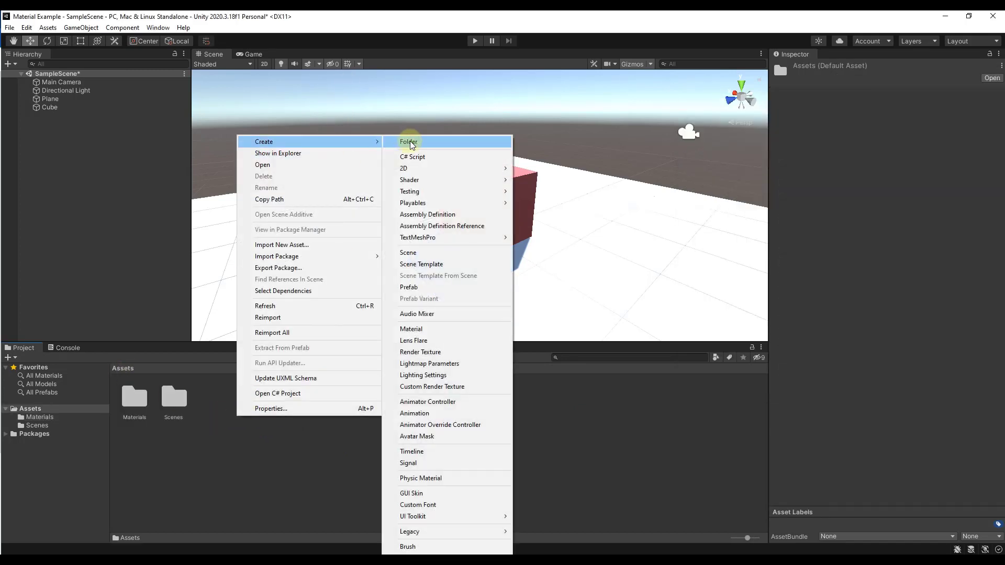
{"action": "left_click", "coordinate": [429, 141]}
{"action": "type", "text": "Textur"}
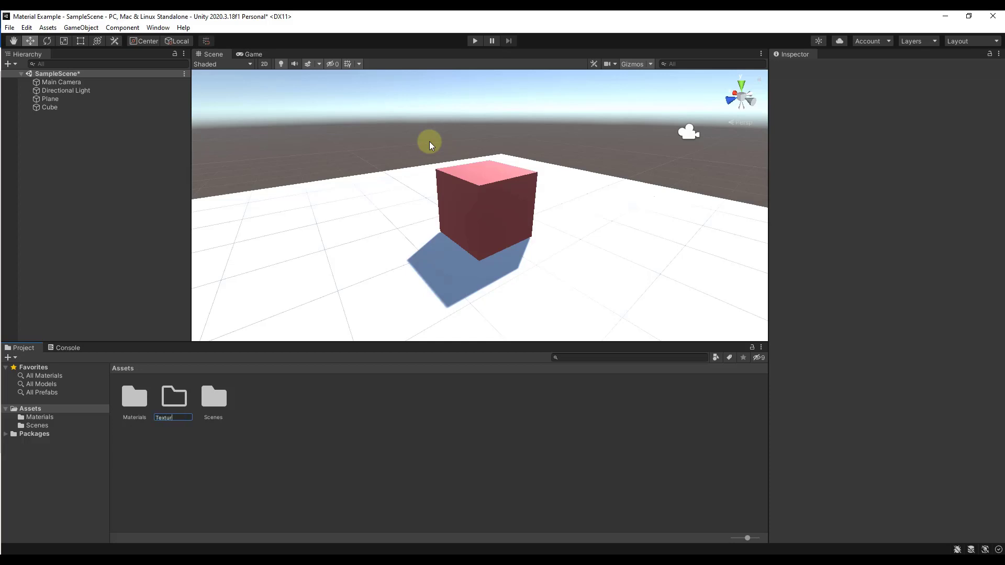
{"action": "type", "text": "es"}
{"action": "key", "text": "Return"}
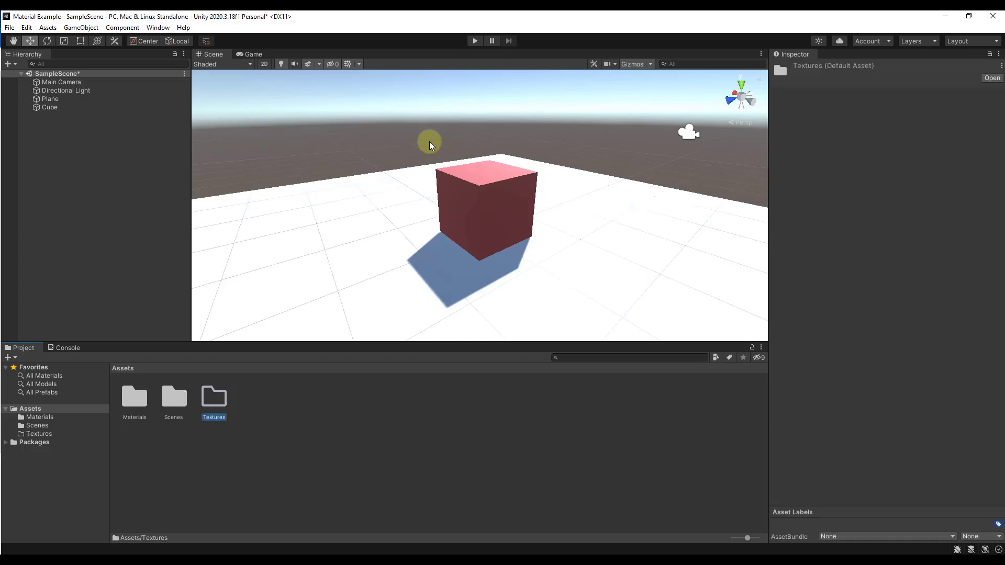
{"action": "double_click", "coordinate": [219, 403]}
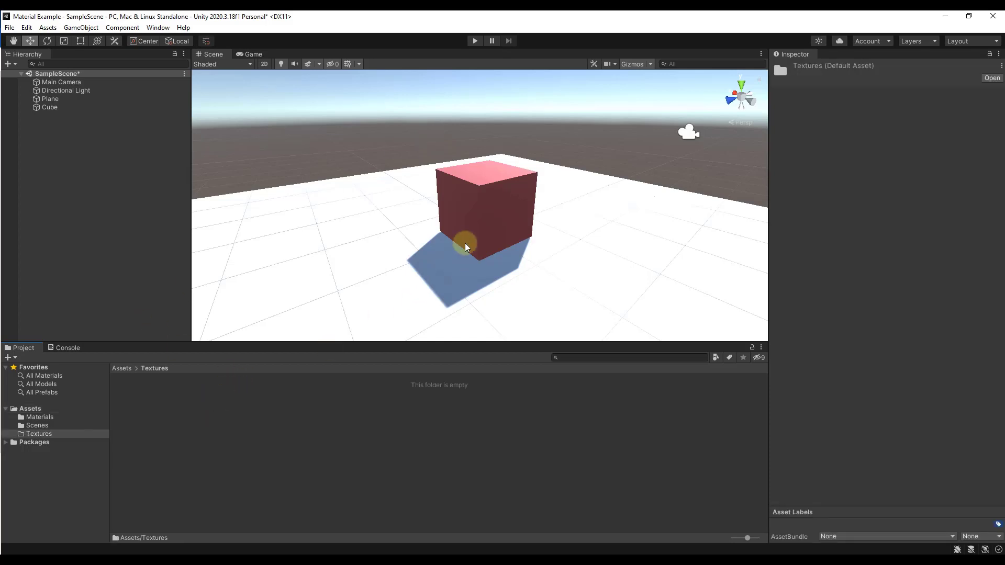
Import dirty_concrete_diff_2k and dirty_concrete_nor_gl_2k from the downloaded textures folder into the project's Textures folder, and minimize the file window.
{"action": "key", "text": "alt+Tab"}
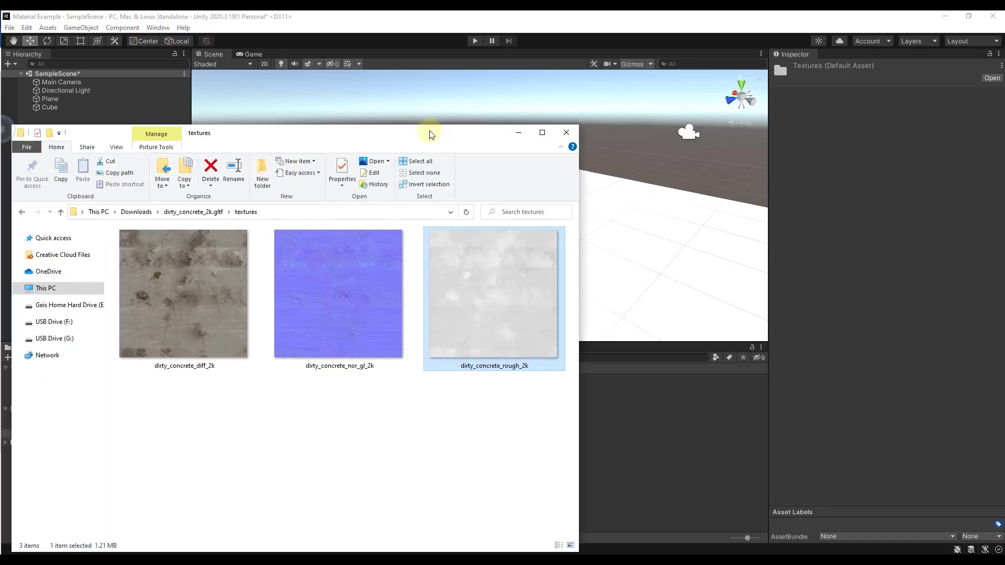
{"action": "left_click_drag", "start_coordinate": [429, 130], "coordinate": [697, 76]}
{"action": "left_click", "coordinate": [481, 283]}
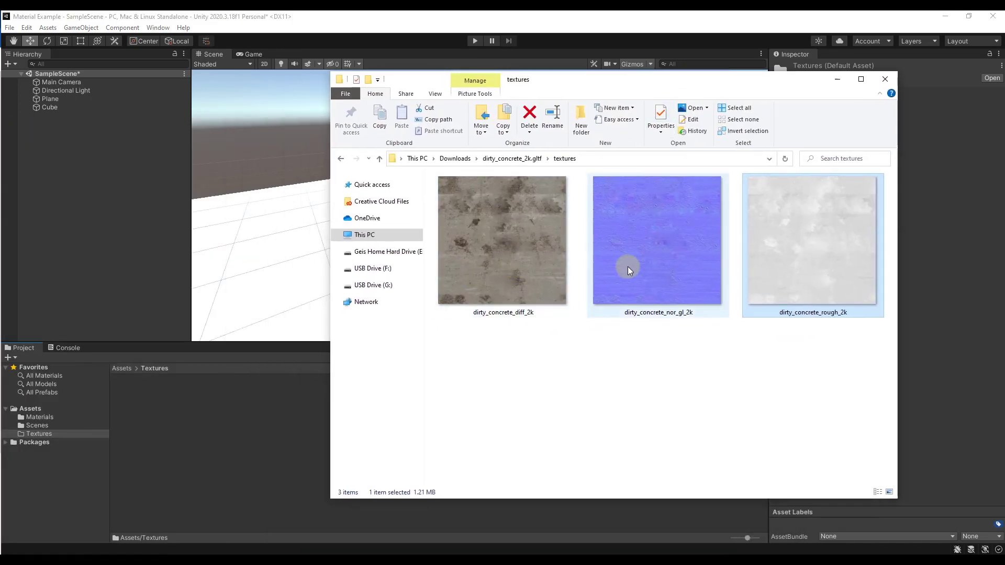
{"action": "left_click", "coordinate": [501, 258]}
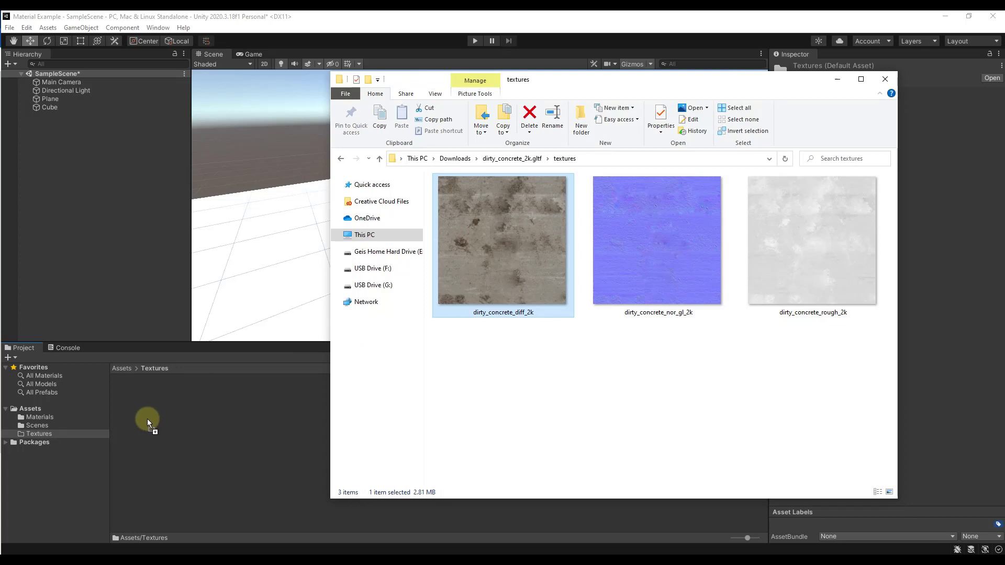
{"action": "left_click_drag", "start_coordinate": [147, 419], "coordinate": [151, 419]}
{"action": "left_click", "coordinate": [646, 249]}
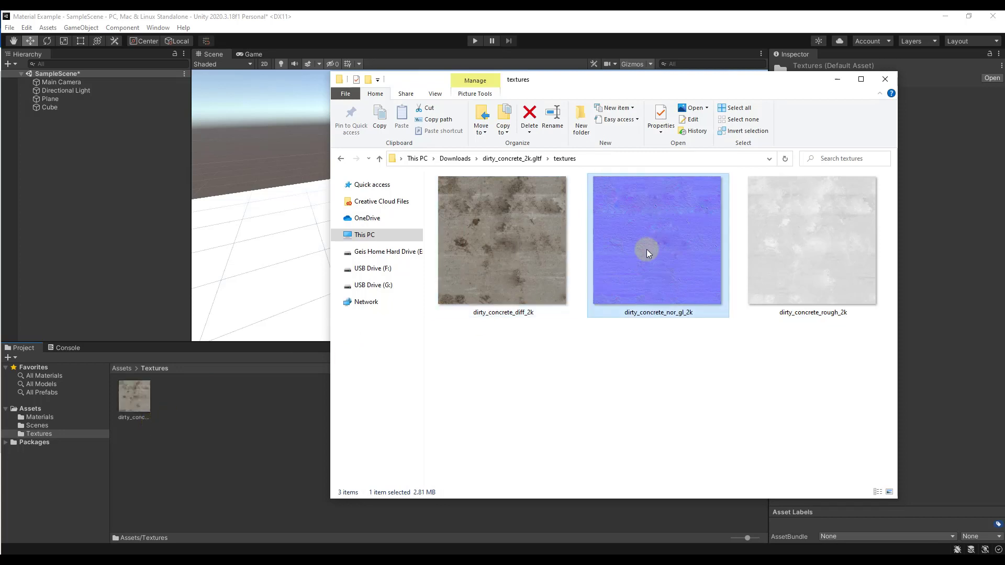
{"action": "left_click_drag", "start_coordinate": [646, 249], "coordinate": [171, 410]}
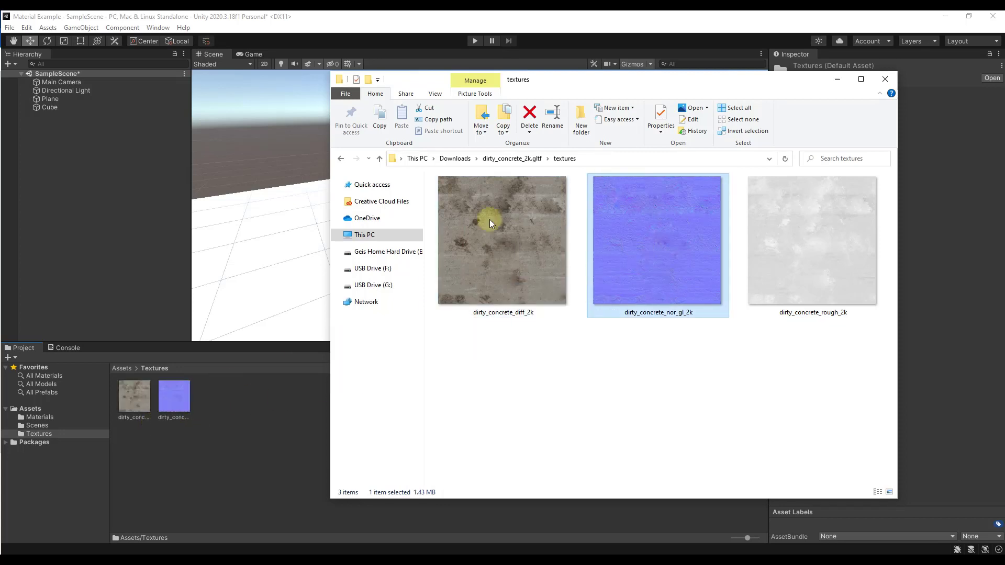
{"action": "left_click", "coordinate": [837, 79]}
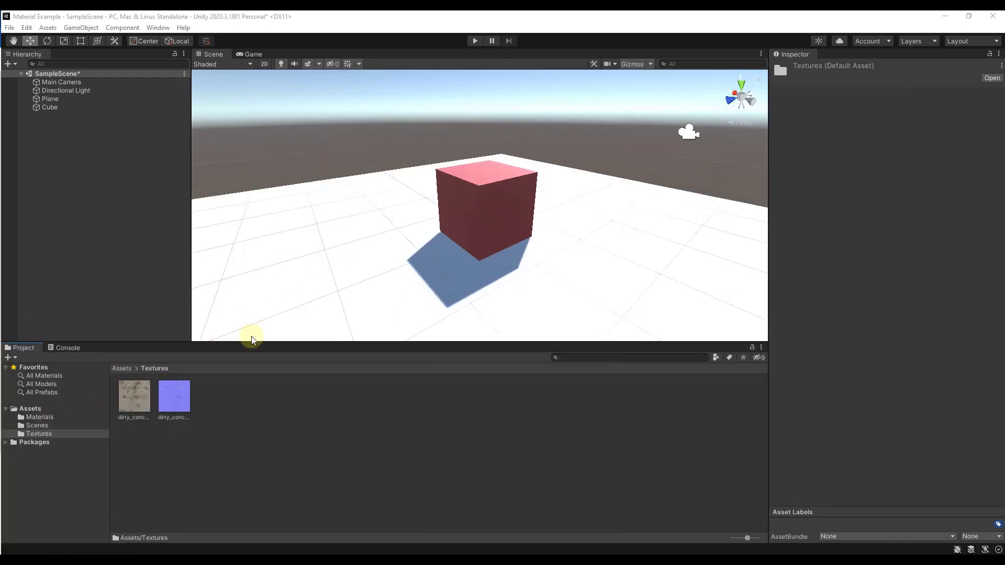
Assign dirty_concrete_diff_2k as the albedo texture of the Ground - Dirty Concrete material.
{"action": "left_click", "coordinate": [38, 417]}
{"action": "left_click", "coordinate": [177, 398]}
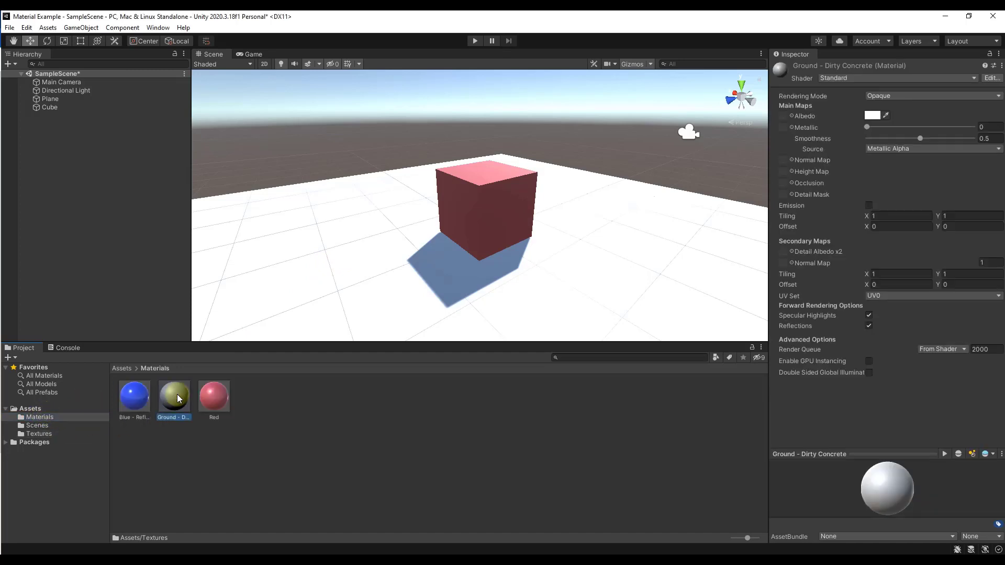
{"action": "left_click", "coordinate": [792, 116]}
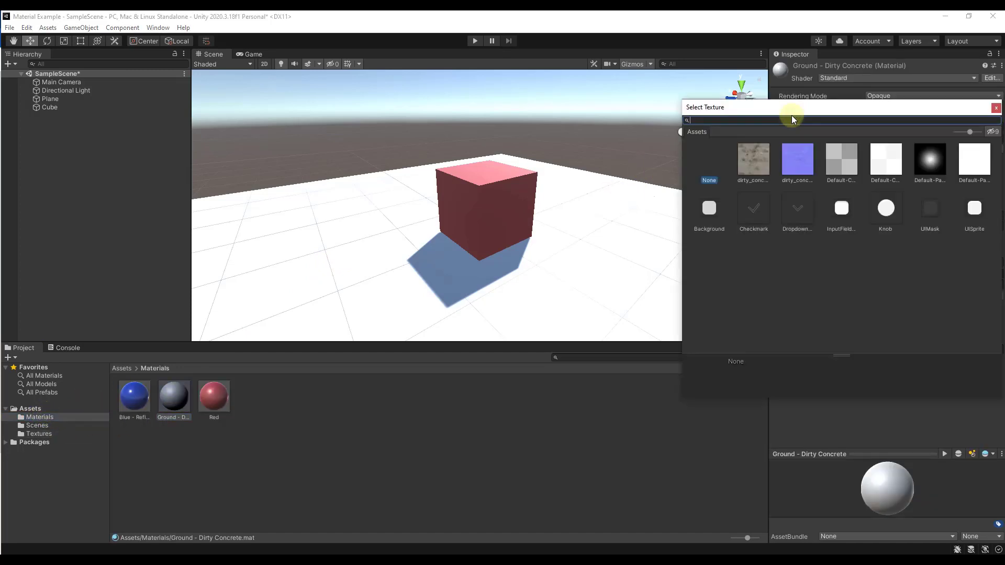
{"action": "left_click", "coordinate": [754, 164]}
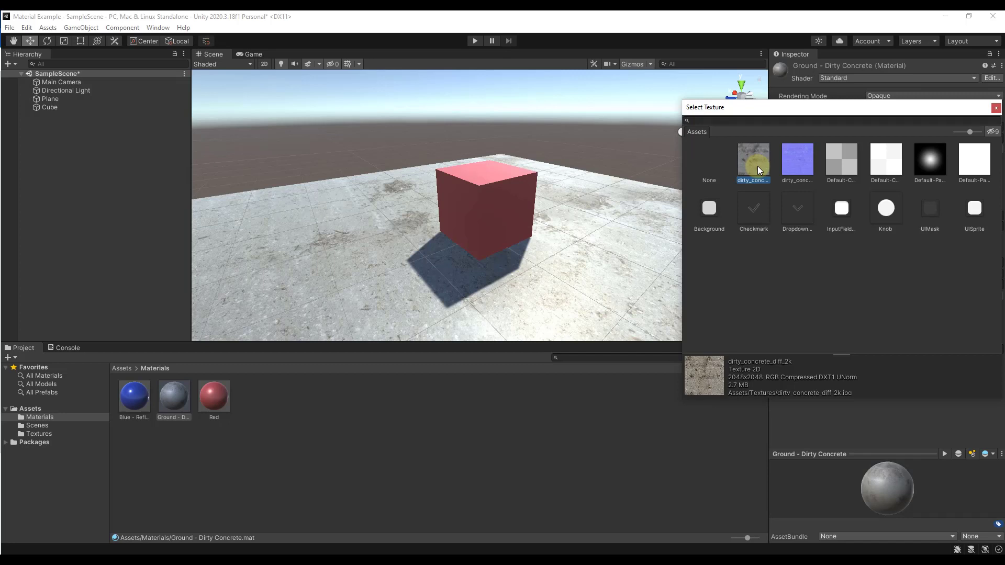
{"action": "double_click", "coordinate": [753, 160]}
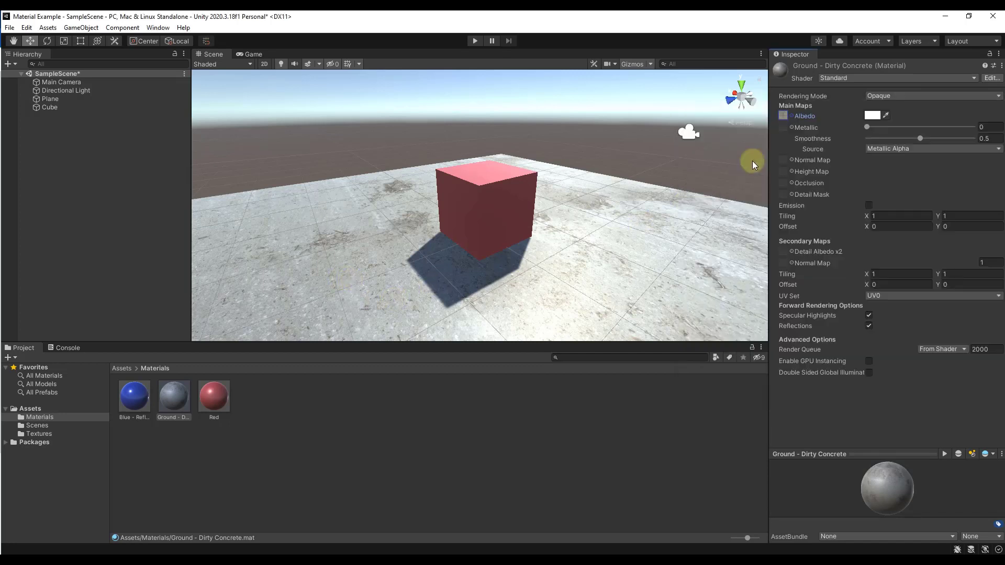
Try main X tiling values of 2.28, 2.55 and 1.62 on the Ground - Dirty Concrete material.
{"action": "right_click_drag", "start_coordinate": [594, 289], "coordinate": [602, 218]}
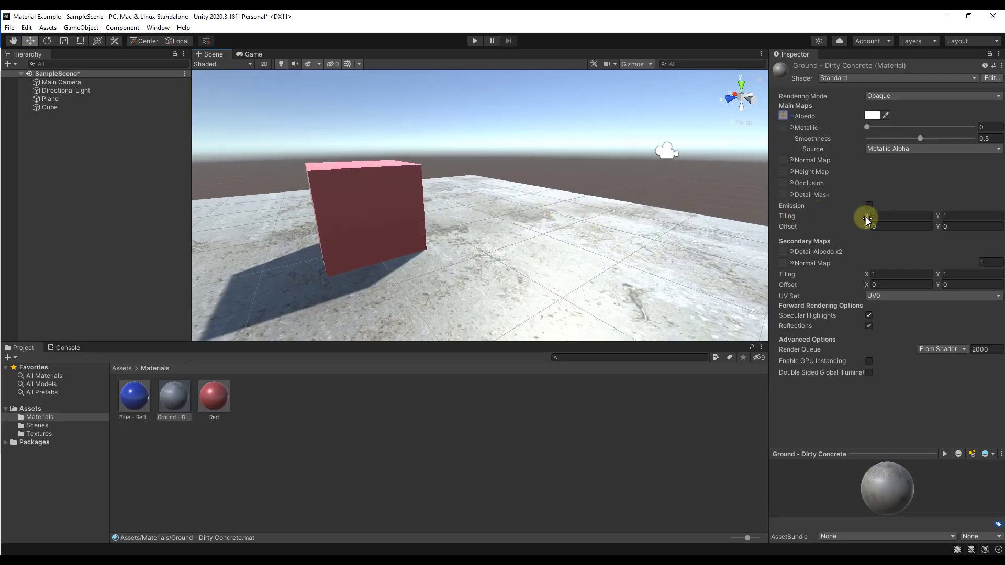
{"action": "left_click_drag", "start_coordinate": [867, 219], "coordinate": [895, 218]}
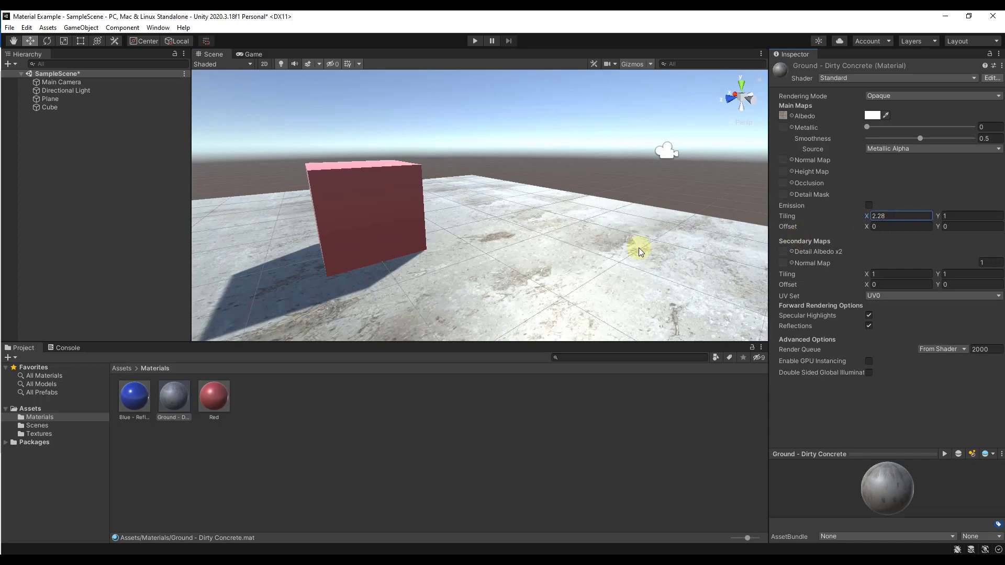
{"action": "left_click_drag", "start_coordinate": [641, 252], "coordinate": [618, 300], "text": "alt"}
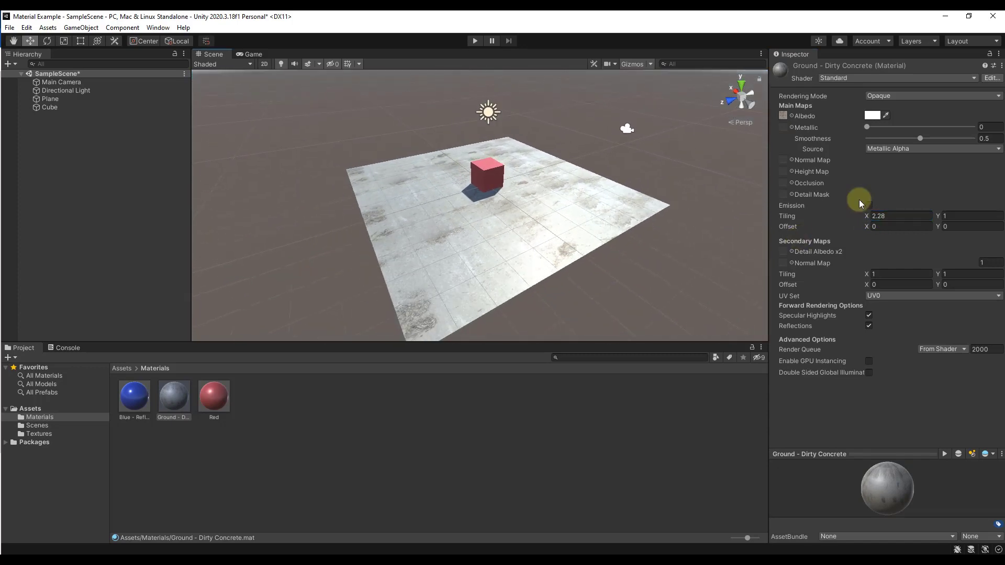
{"action": "mouse_move", "coordinate": [866, 218]}
{"action": "left_mouse_down"}
{"action": "mouse_move", "coordinate": [892, 214]}
{"action": "mouse_move", "coordinate": [871, 212]}
{"action": "left_mouse_up"}
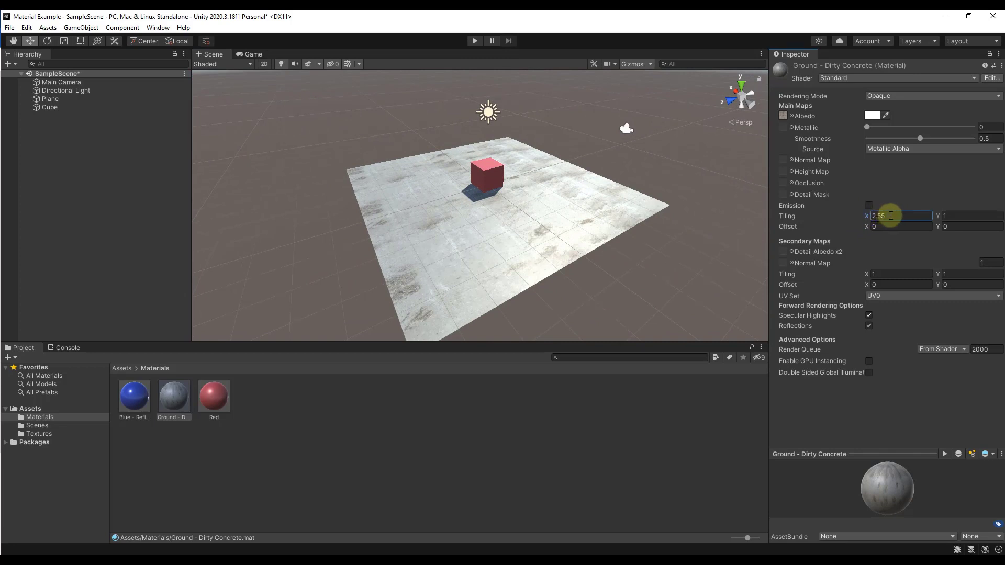
{"action": "left_click", "coordinate": [890, 216]}
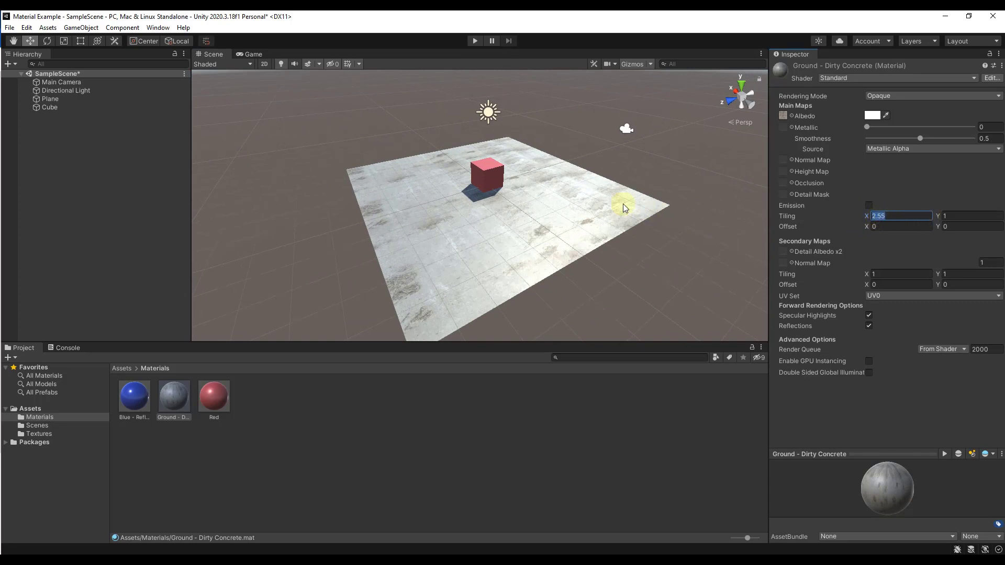
{"action": "mouse_move", "coordinate": [861, 217]}
{"action": "left_mouse_down"}
{"action": "mouse_move", "coordinate": [972, 224]}
{"action": "mouse_move", "coordinate": [17, 220]}
{"action": "mouse_move", "coordinate": [45, 219]}
{"action": "mouse_move", "coordinate": [43, 228]}
{"action": "mouse_move", "coordinate": [8, 229]}
{"action": "mouse_move", "coordinate": [894, 233]}
{"action": "mouse_move", "coordinate": [857, 228]}
{"action": "left_mouse_up"}
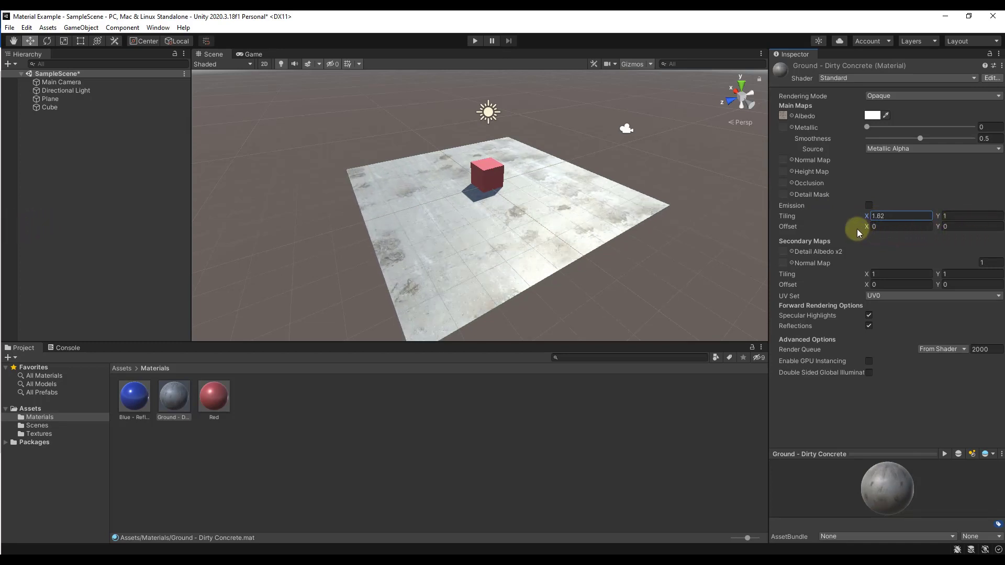
Set the ground material's main tiling to 1.5 in X and Y, and its offset to X 0.12 and Y 0.15.
{"action": "double_click", "coordinate": [896, 215]}
{"action": "type", "text": "1.5"}
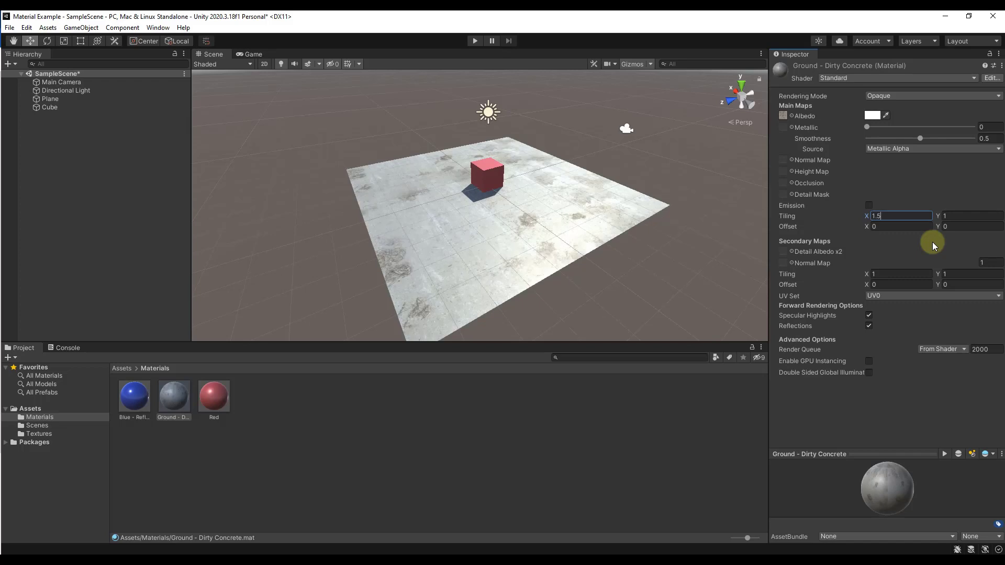
{"action": "key", "text": "Tab"}
{"action": "type", "text": ".5"}
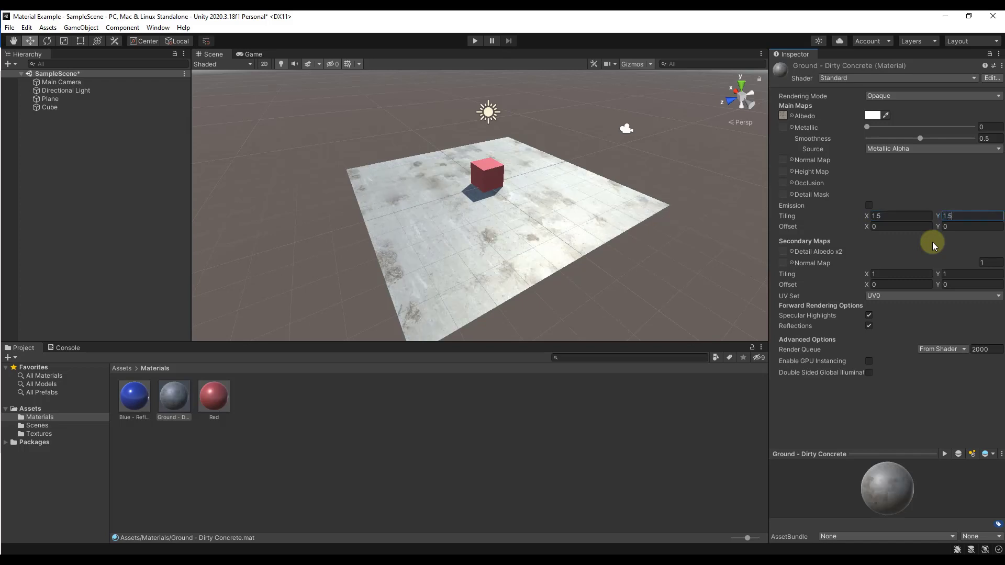
{"action": "left_click_drag", "start_coordinate": [866, 227], "coordinate": [870, 224]}
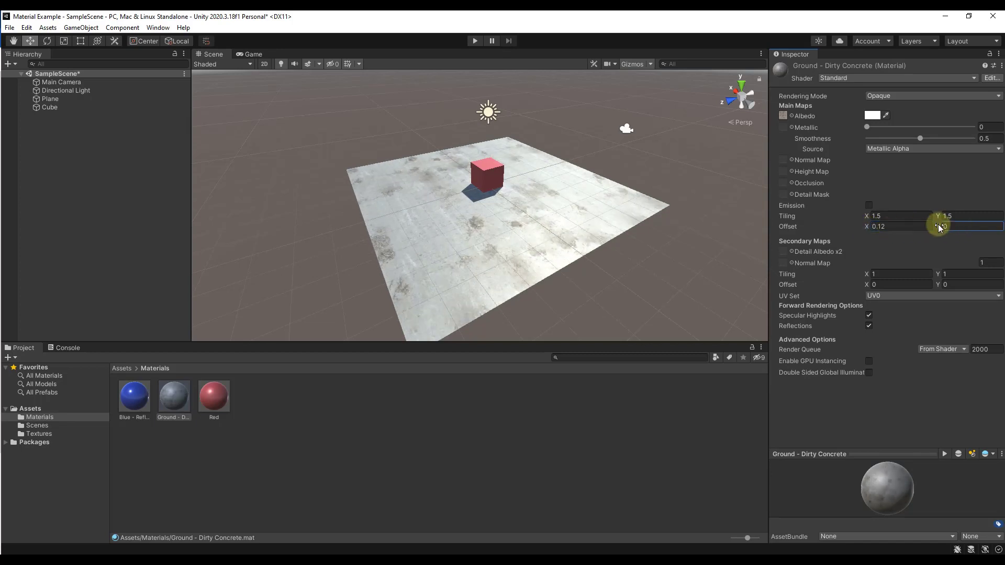
{"action": "left_click_drag", "start_coordinate": [936, 223], "coordinate": [898, 242]}
Assign dirty_concrete_nor_gl_2k as the ground material's normal map and inspect the plane's surface relief up close.
{"action": "left_click_drag", "start_coordinate": [583, 229], "coordinate": [620, 218], "text": "alt"}
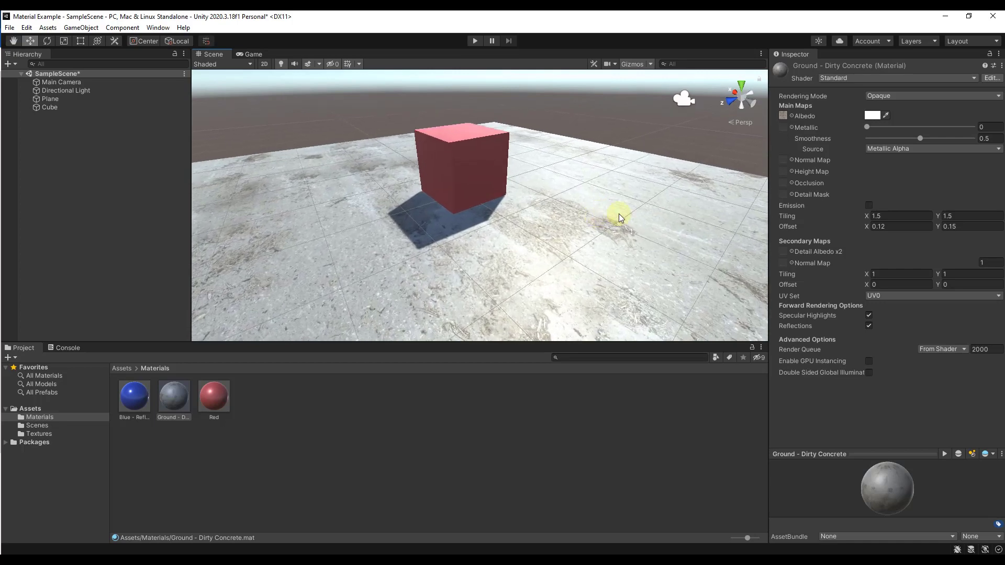
{"action": "left_click", "coordinate": [792, 160]}
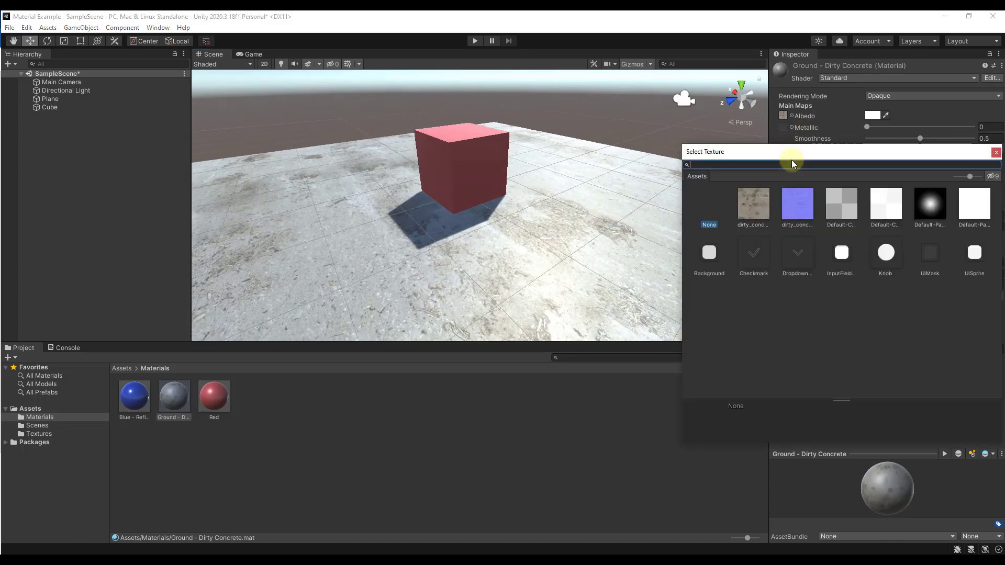
{"action": "left_click", "coordinate": [802, 208]}
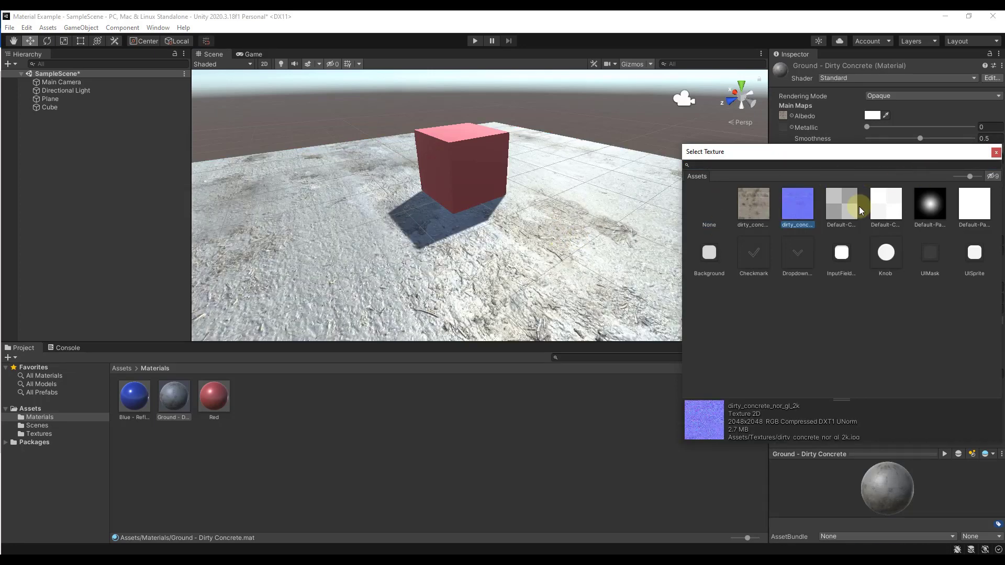
{"action": "left_click_drag", "start_coordinate": [635, 261], "coordinate": [484, 229], "text": "alt"}
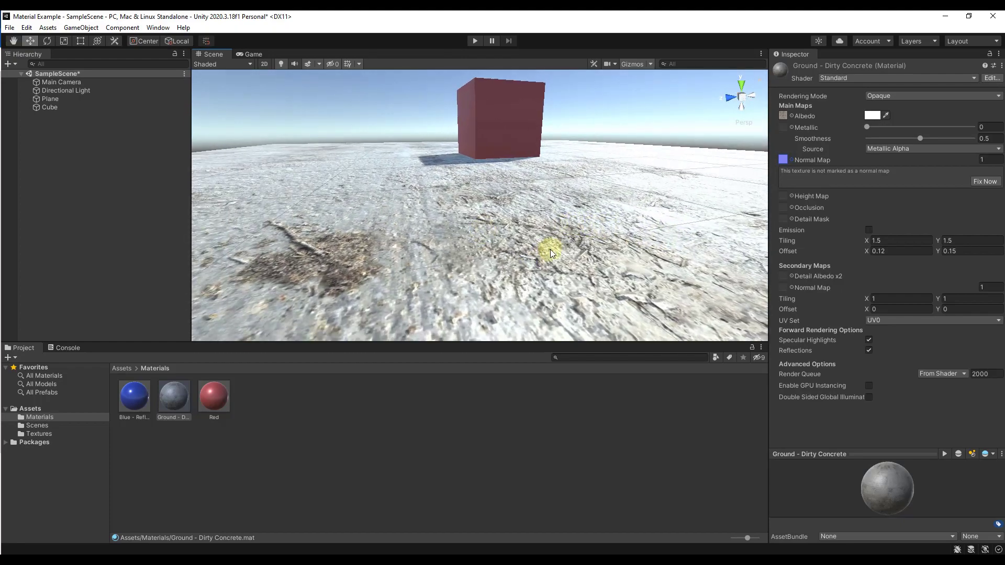
{"action": "mouse_move", "coordinate": [761, 211]}
{"action": "left_mouse_down", "text": "alt"}
{"action": "mouse_move", "coordinate": [588, 224]}
{"action": "mouse_move", "coordinate": [755, 204]}
{"action": "left_mouse_up", "text": "alt"}
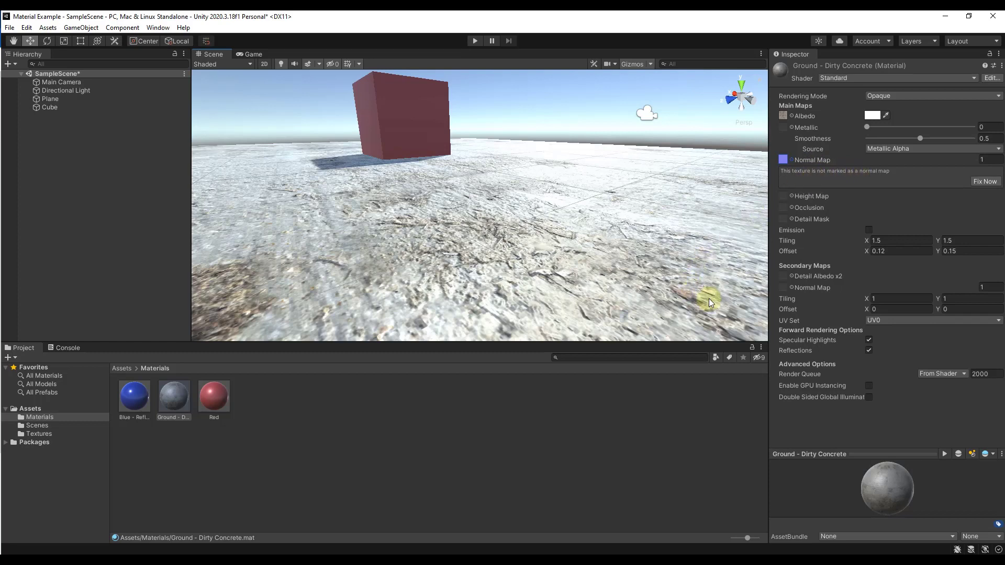
Change the texture type of dirty_concrete_nor_gl_2k to Normal map and apply the import settings.
{"action": "left_click", "coordinate": [39, 434]}
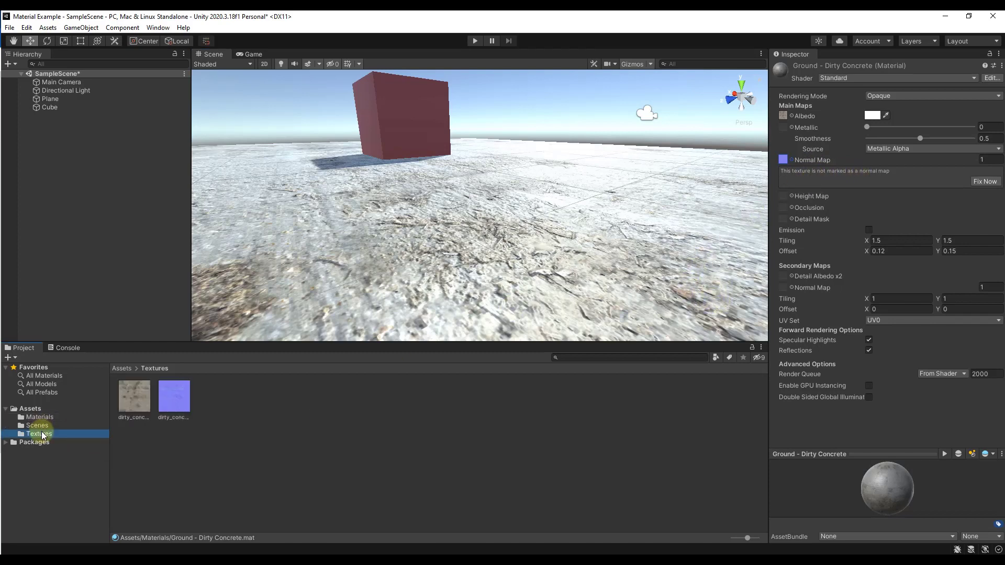
{"action": "left_click", "coordinate": [169, 412]}
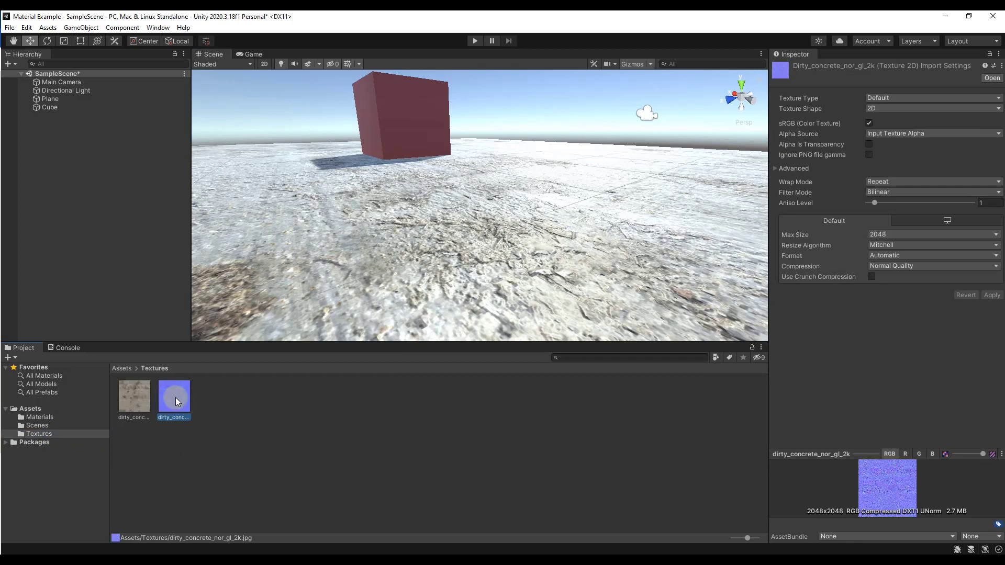
{"action": "left_click", "coordinate": [904, 98]}
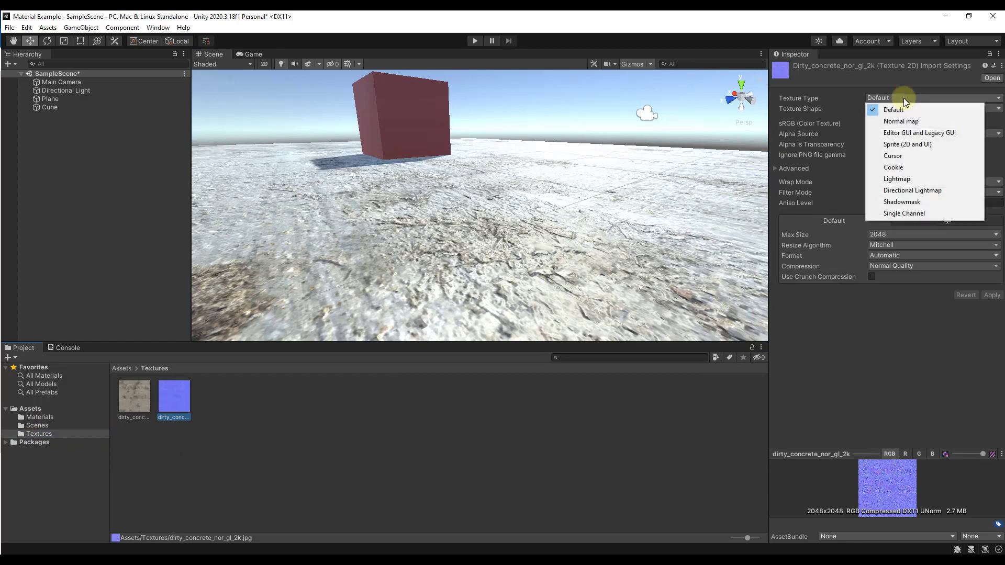
{"action": "left_click", "coordinate": [906, 121]}
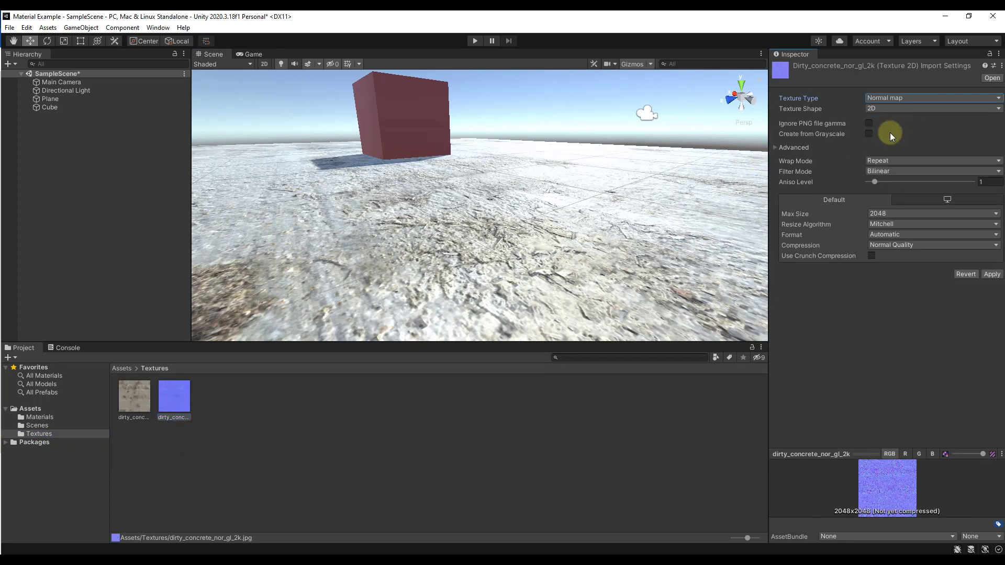
{"action": "left_click", "coordinate": [984, 276]}
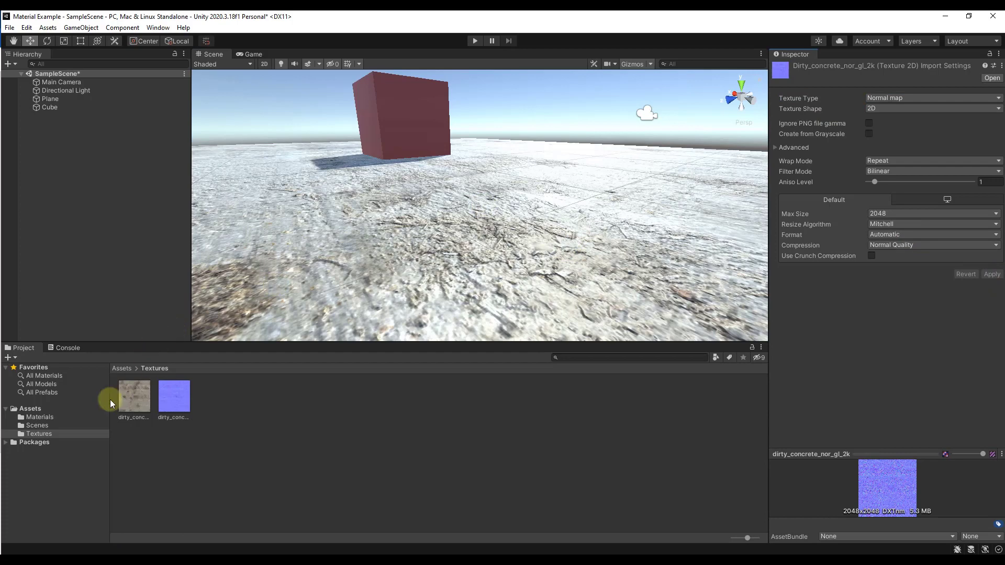
Try normal map strengths of 2, 0.5, 0.1 and 14 on the Ground - Dirty Concrete material.
{"action": "left_click", "coordinate": [40, 417]}
{"action": "left_click", "coordinate": [173, 396]}
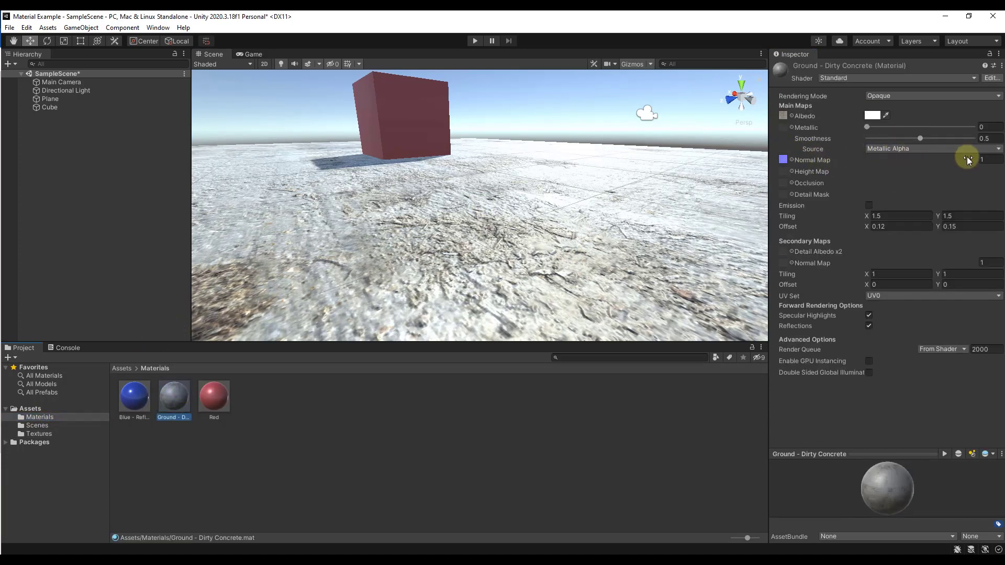
{"action": "mouse_move", "coordinate": [488, 208]}
{"action": "left_mouse_down", "text": "alt"}
{"action": "mouse_move", "coordinate": [399, 202]}
{"action": "mouse_move", "coordinate": [468, 205]}
{"action": "left_mouse_up", "text": "alt"}
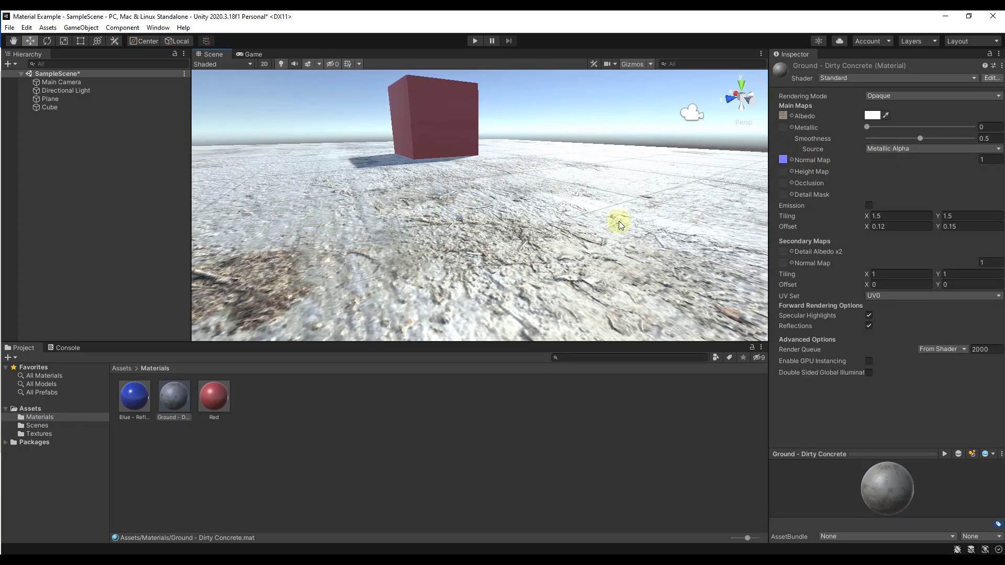
{"action": "left_click", "coordinate": [987, 160]}
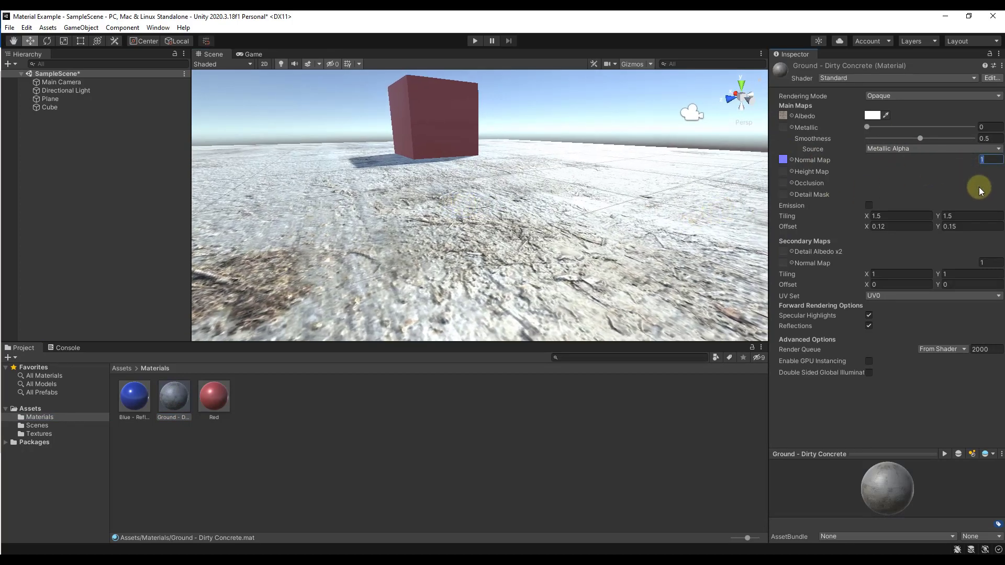
{"action": "type", "text": "2"}
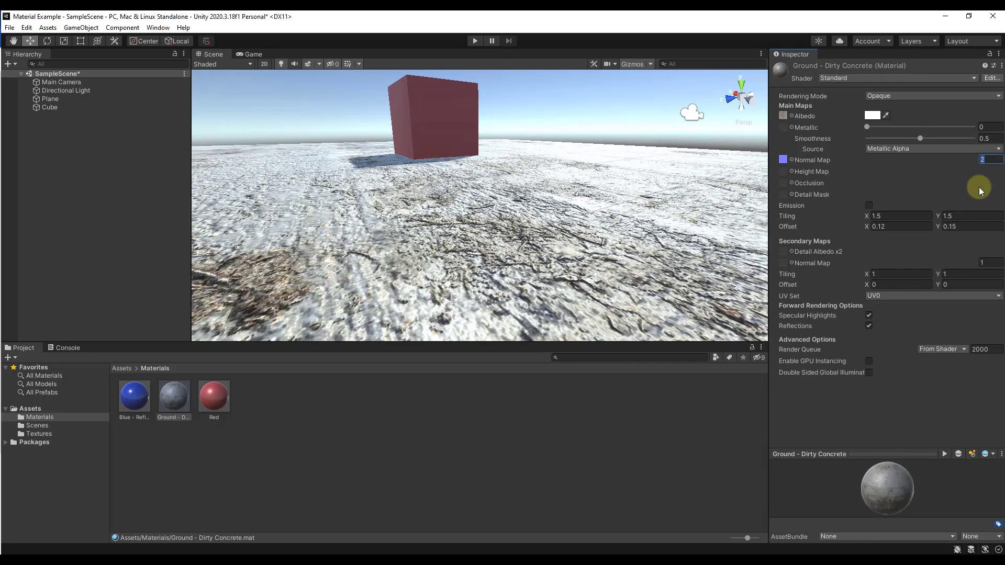
{"action": "type", "text": ".5"}
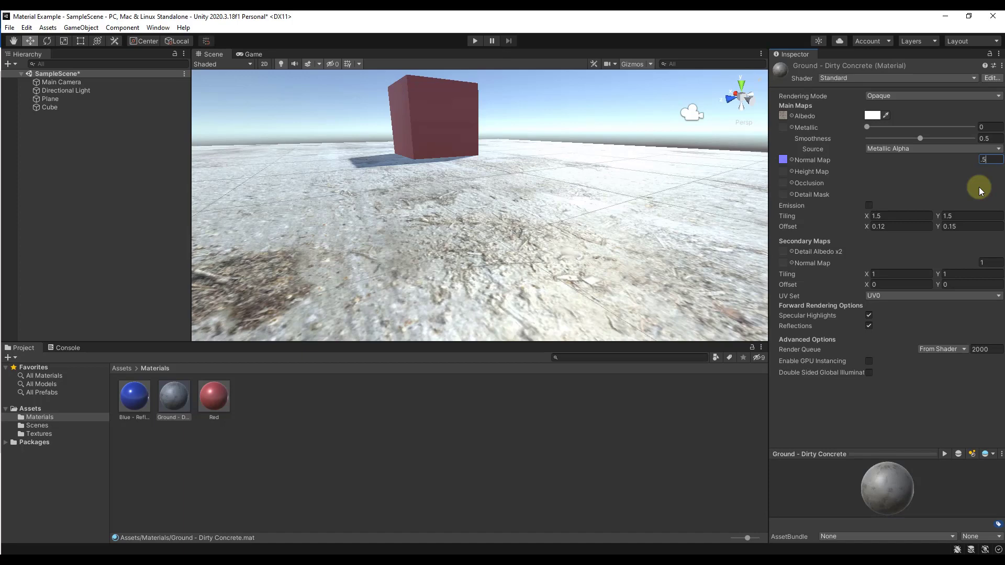
{"action": "type", "text": ".1"}
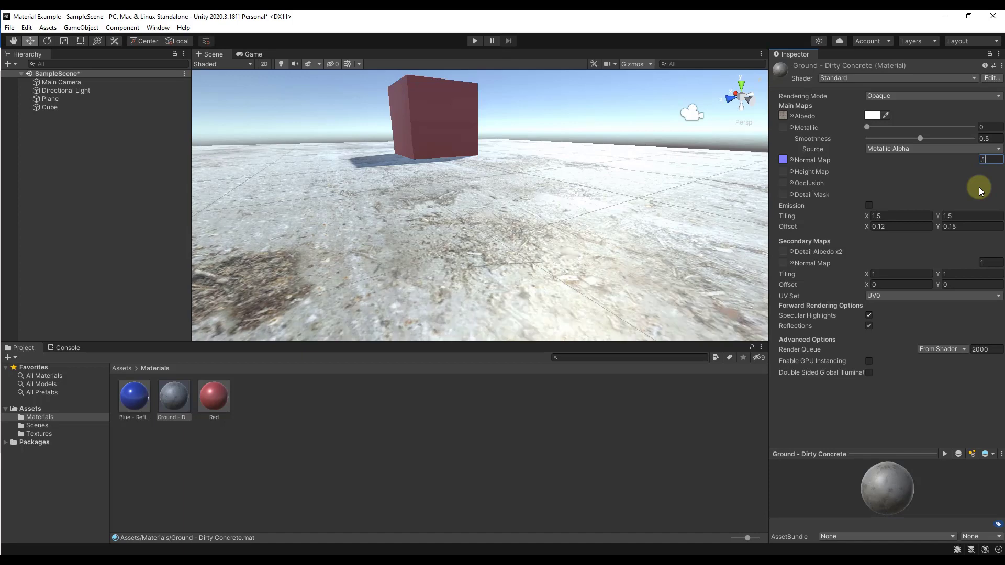
{"action": "type", "text": "14"}
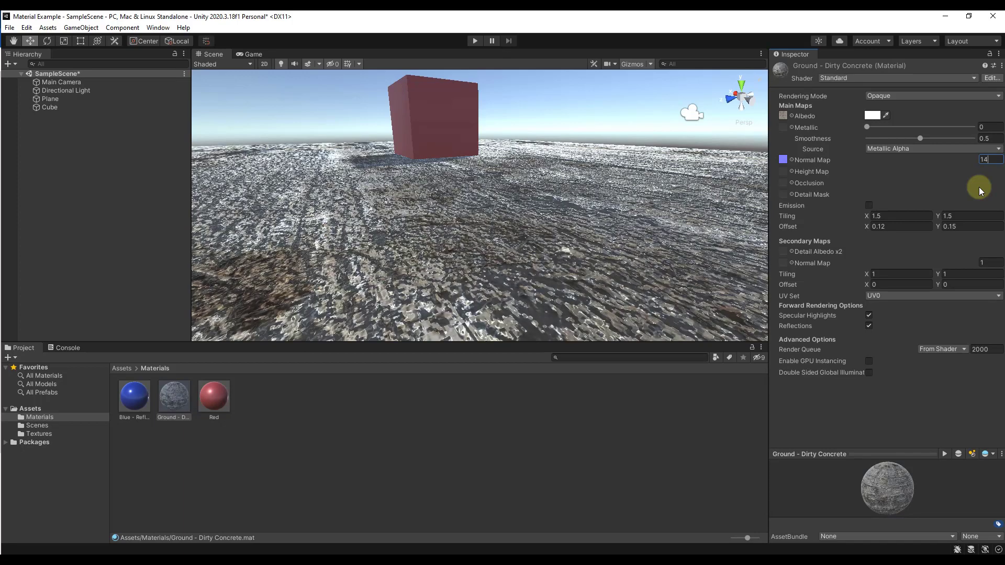
Set the ground material's normal map strength to 1 and inspect the plane around the cube.
{"action": "type", "text": "1"}
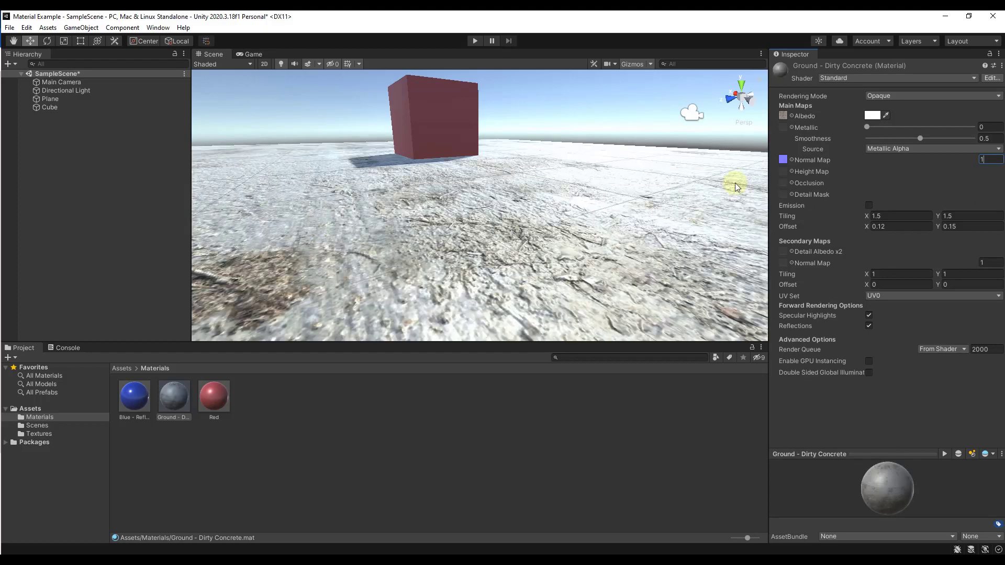
{"action": "right_click_drag", "start_coordinate": [605, 199], "coordinate": [556, 214]}
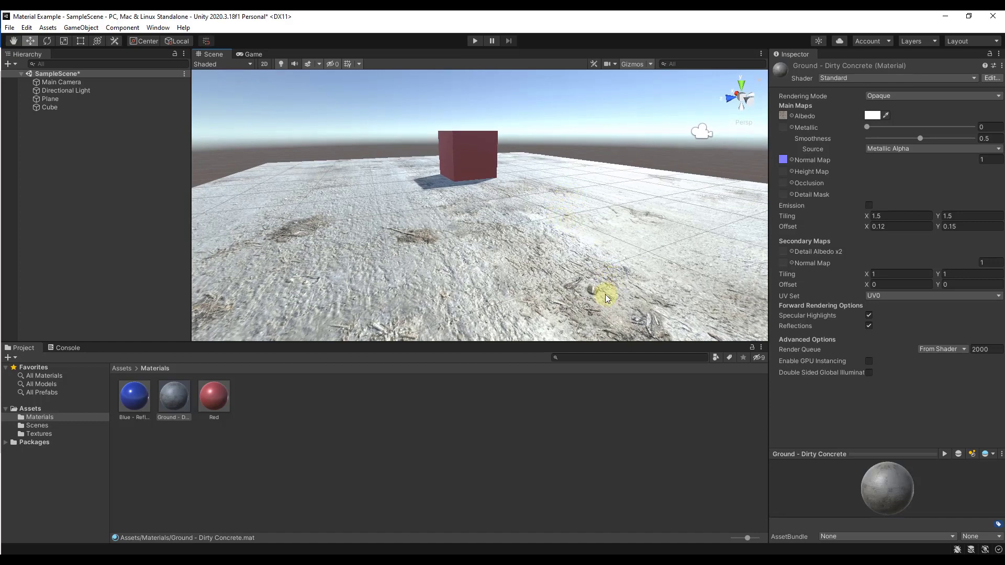
{"action": "right_click_drag", "start_coordinate": [567, 265], "coordinate": [573, 209]}
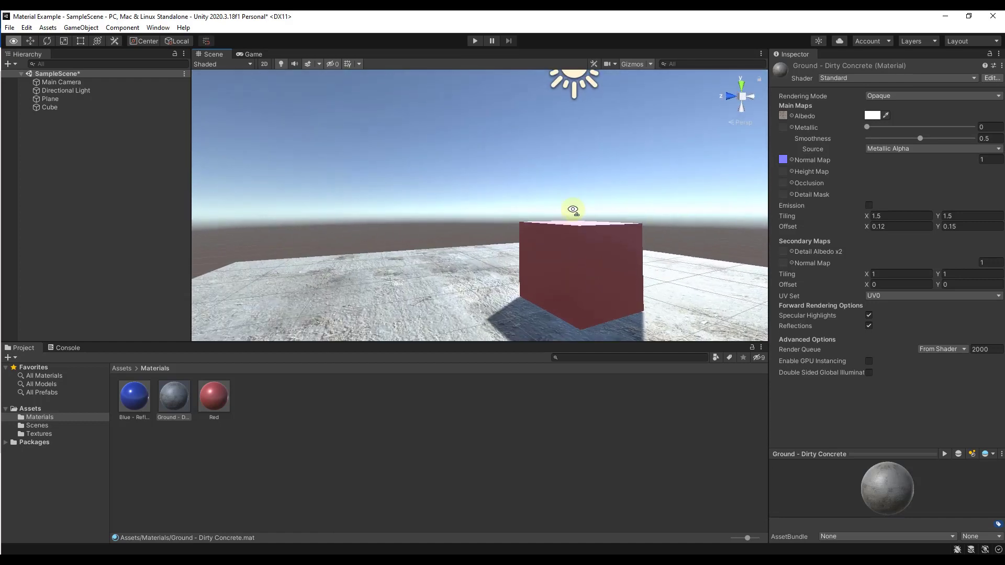